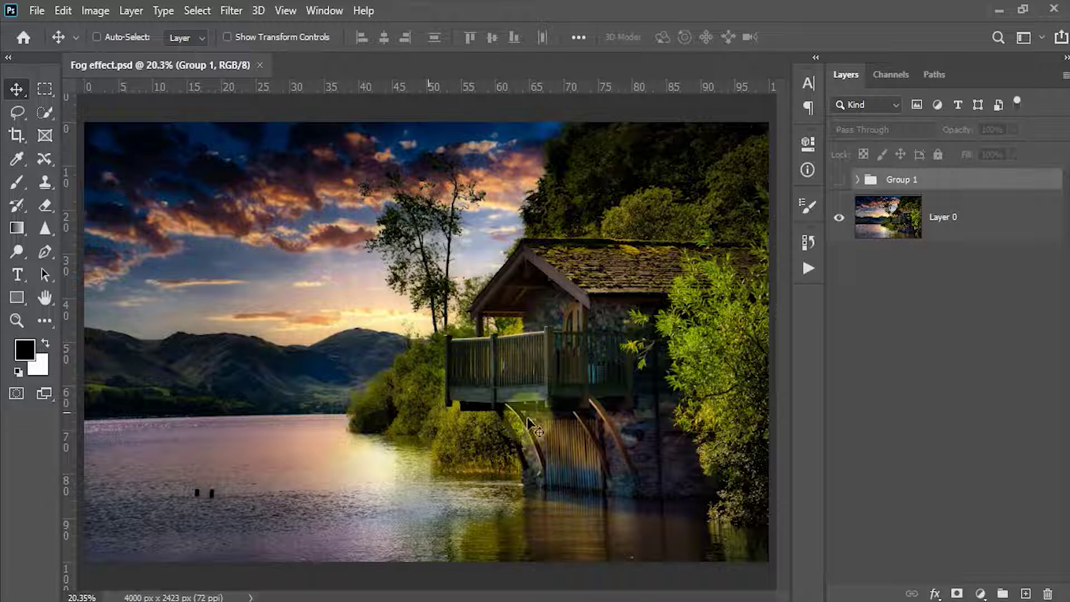
- Turn on the visibility of Group 1 to preview the fog effect
left_click(839, 180)
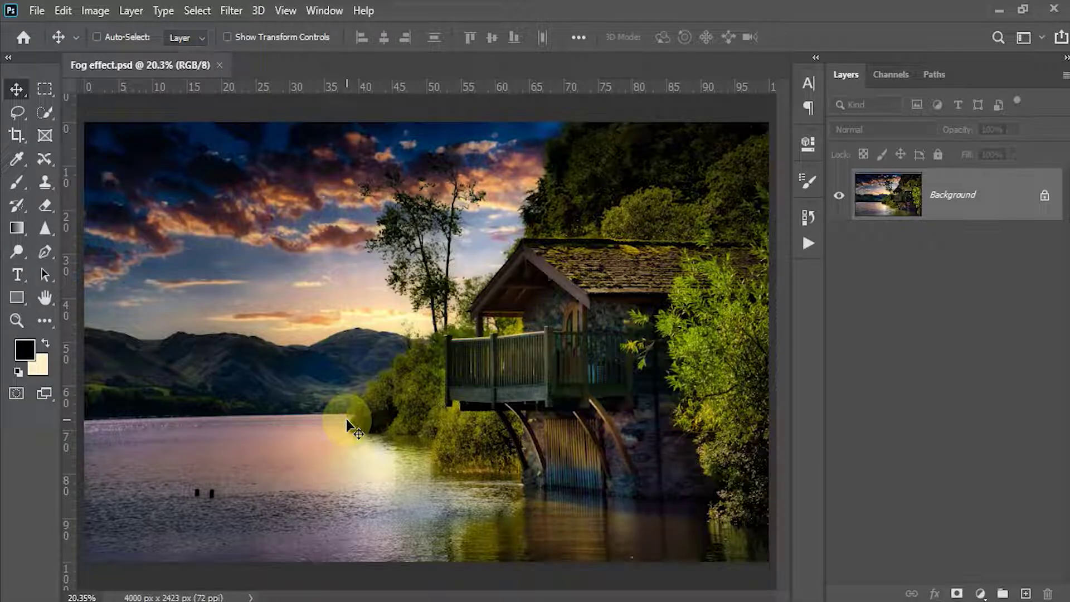
- Duplicate the Background layer and convert the copy to a Smart Object
key("ctrl+j")
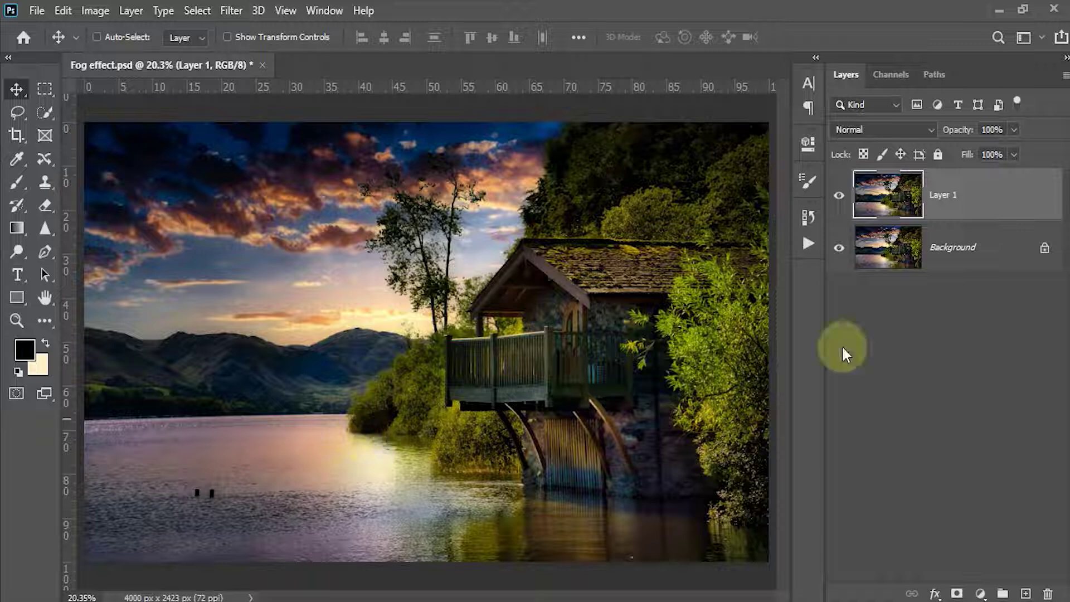
right_click(991, 195)
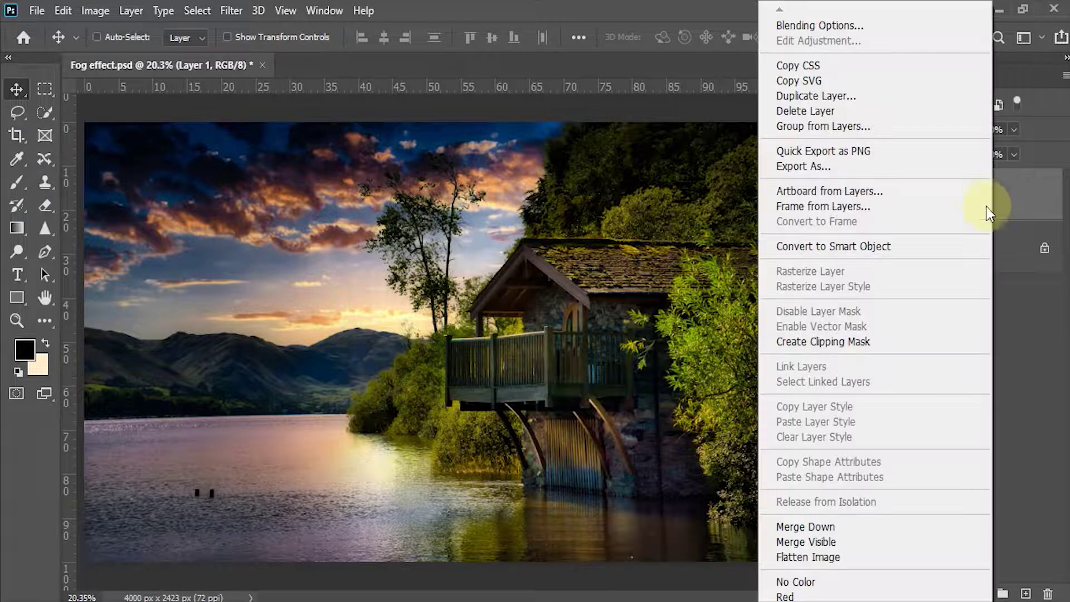
left_click(847, 247)
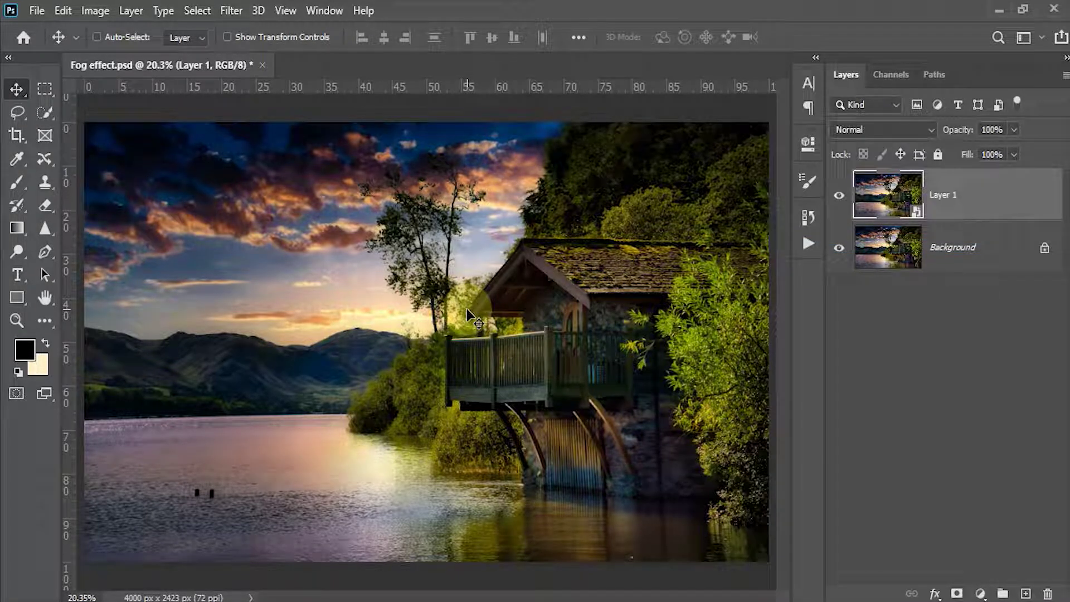
- Start a Camera Raw Filter on Layer 1 and set Contrast to -100, Highlights to +10 and Shadows to +20
left_click(231, 11)
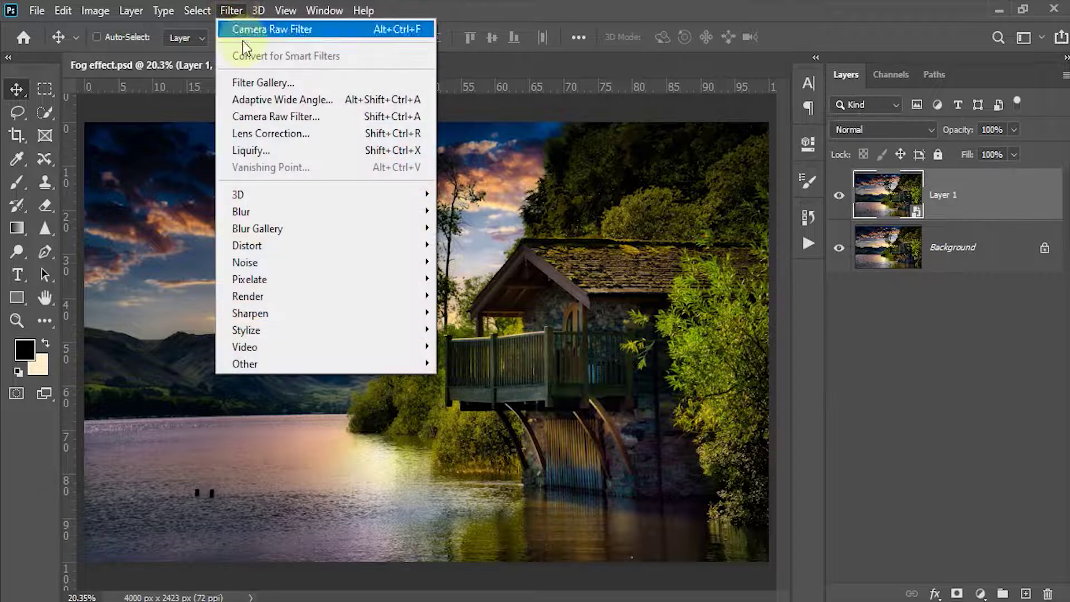
left_click(250, 115)
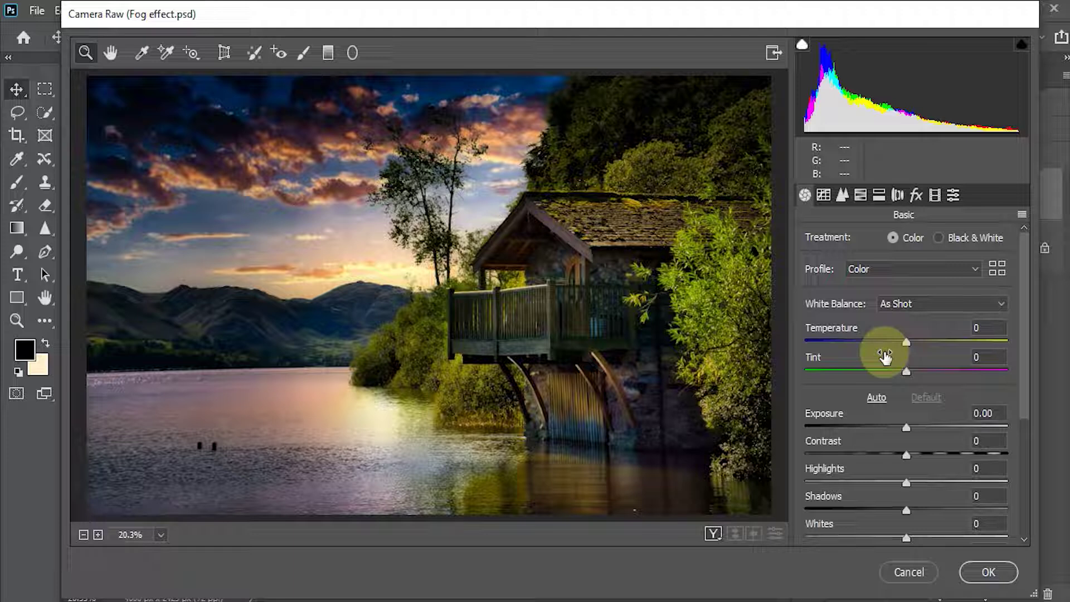
scroll(885, 356, "down", 3)
left_click(980, 355)
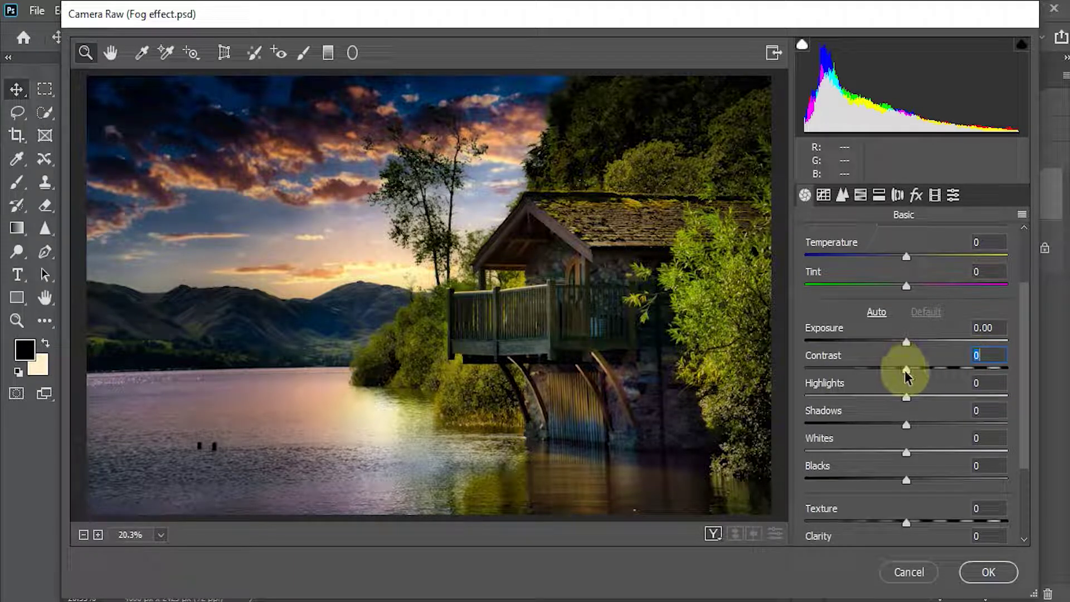
left_click_drag(903, 369, 802, 370)
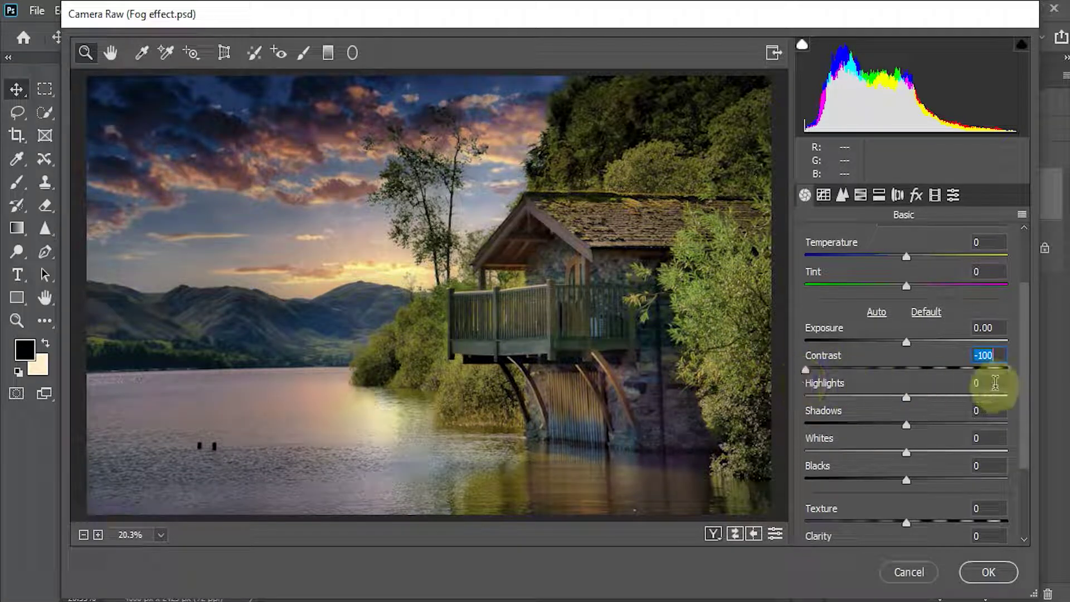
left_click(979, 383)
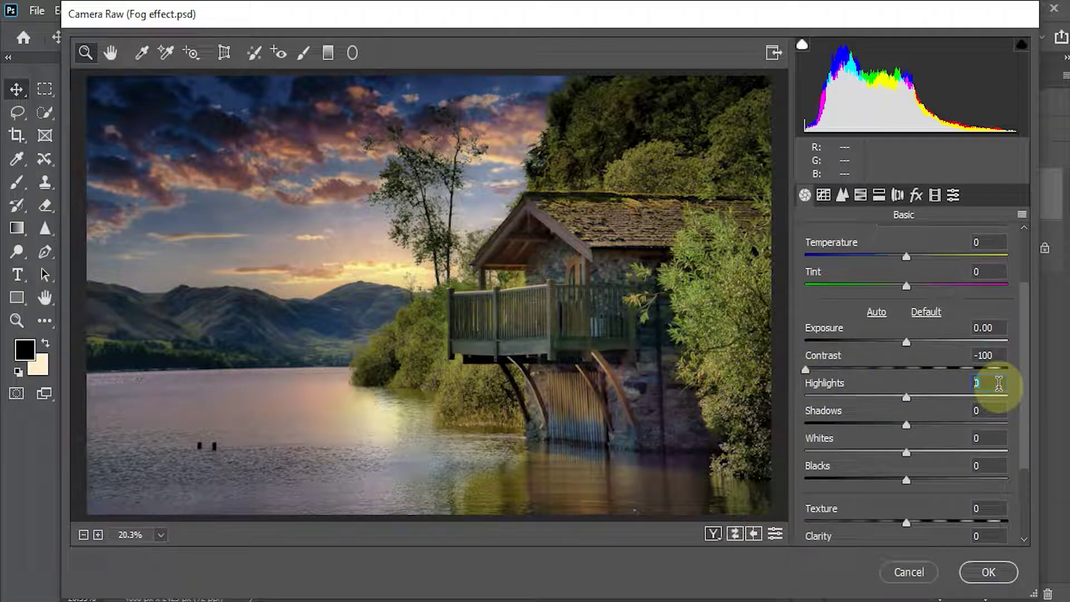
type("10")
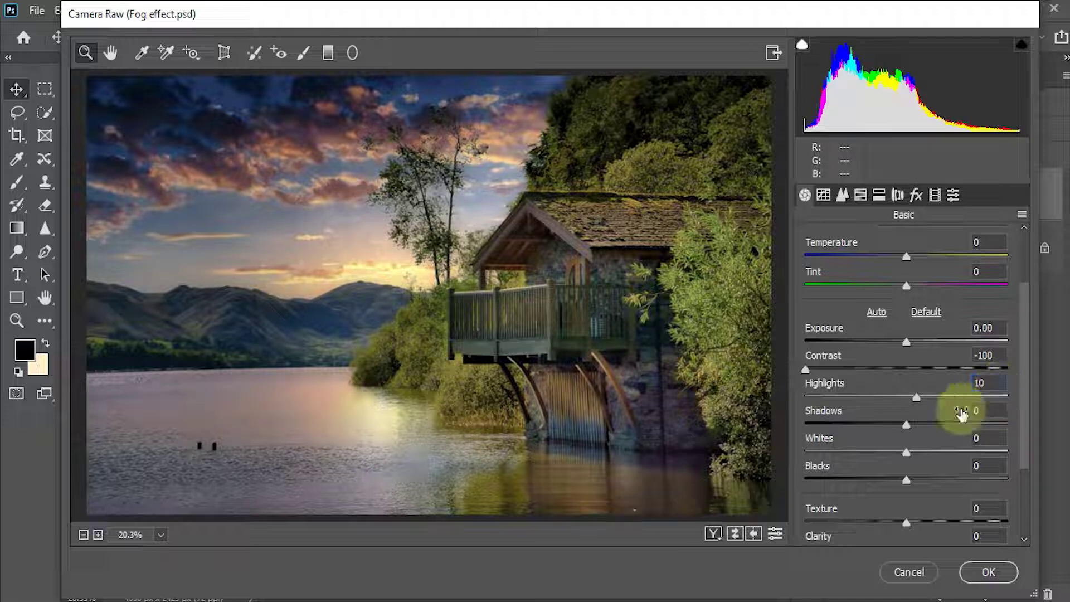
left_click(1001, 410)
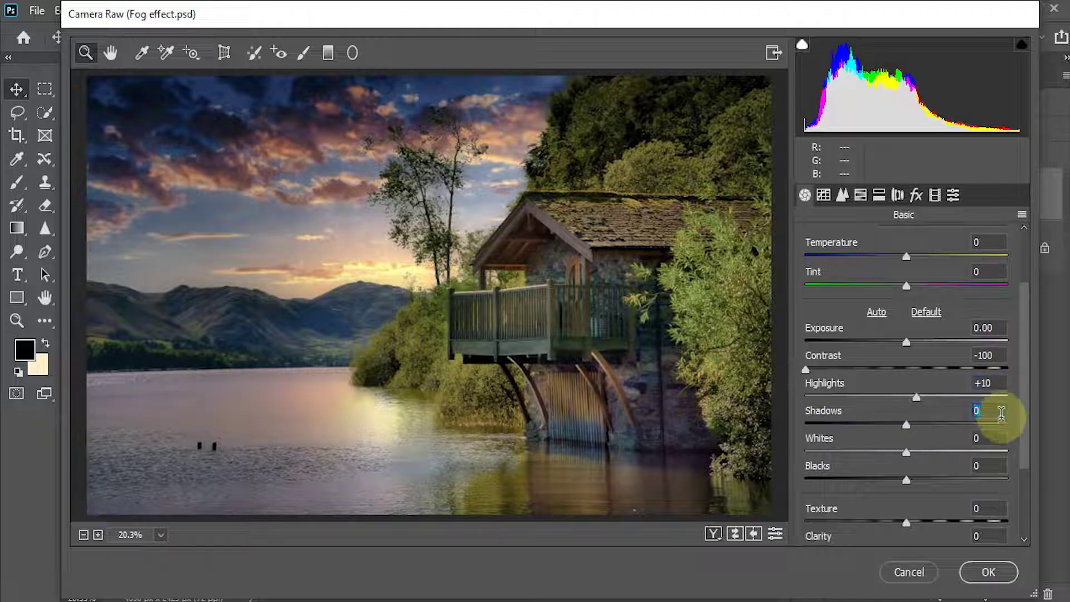
type("20")
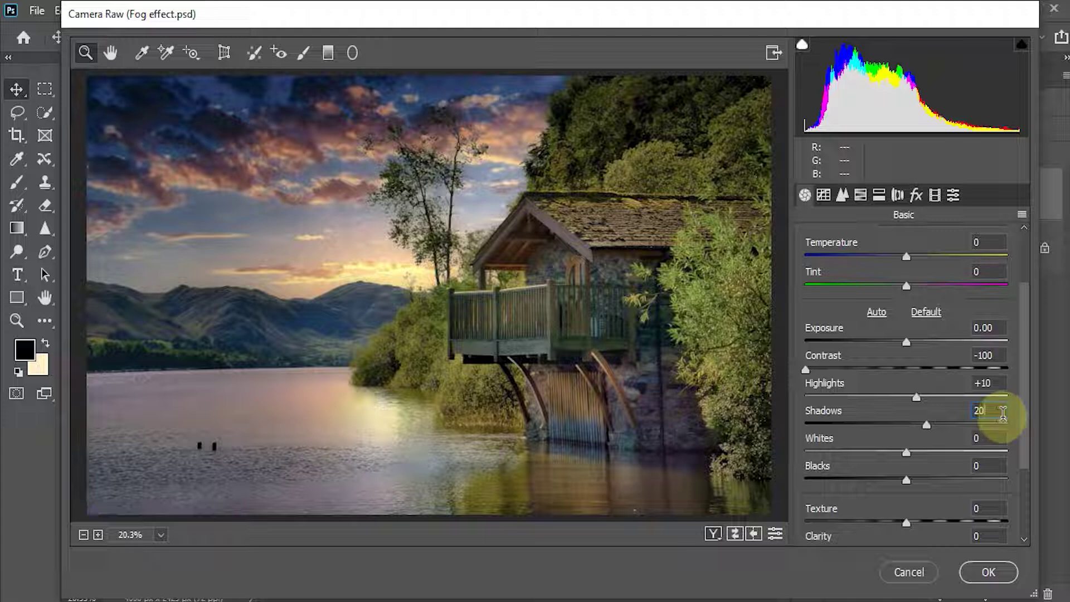
- Set Clarity to +40 and Dehaze to -100 in the Camera Raw basic adjustments
scroll(1002, 412, "down", 4)
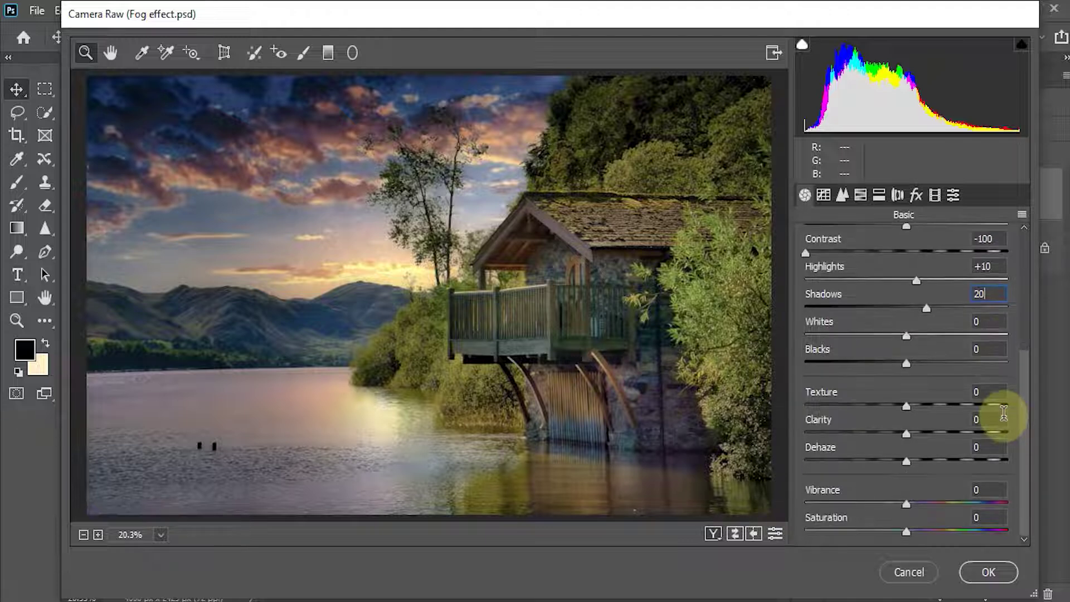
left_click(1003, 414)
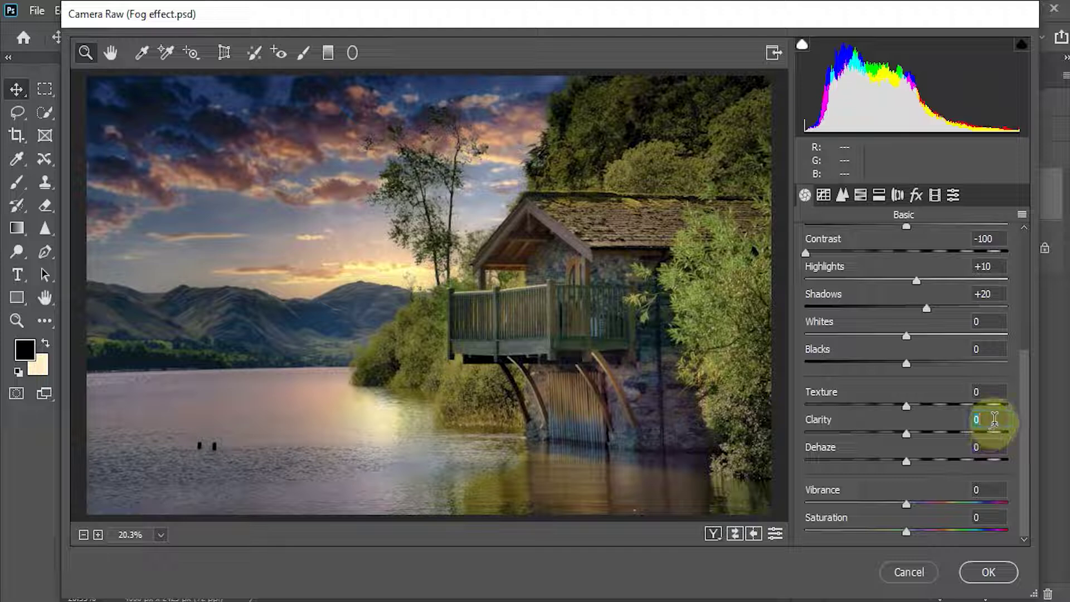
type("40")
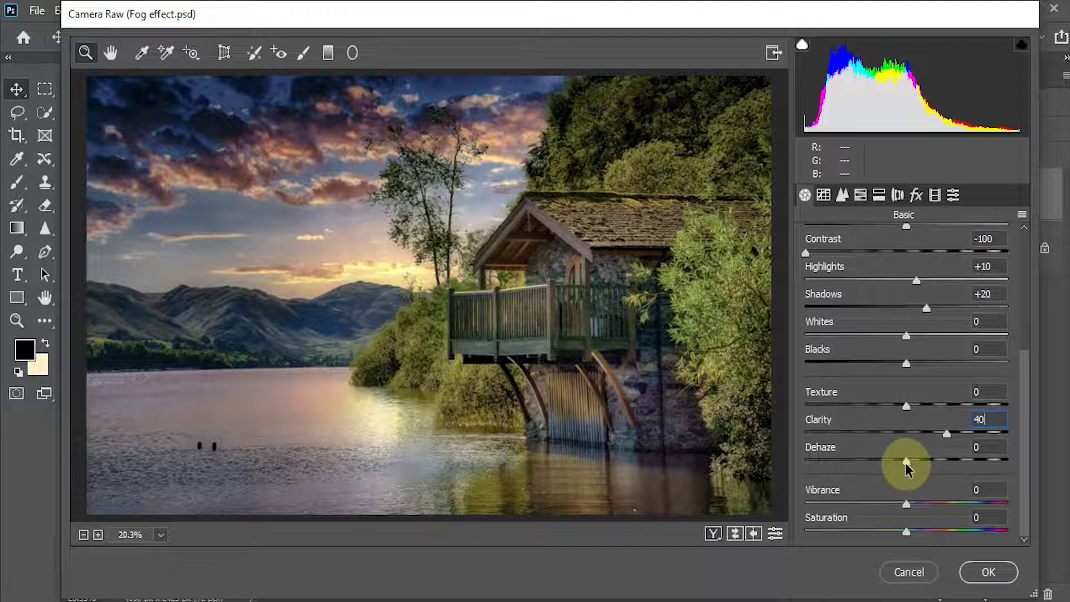
left_click_drag(906, 462, 787, 462)
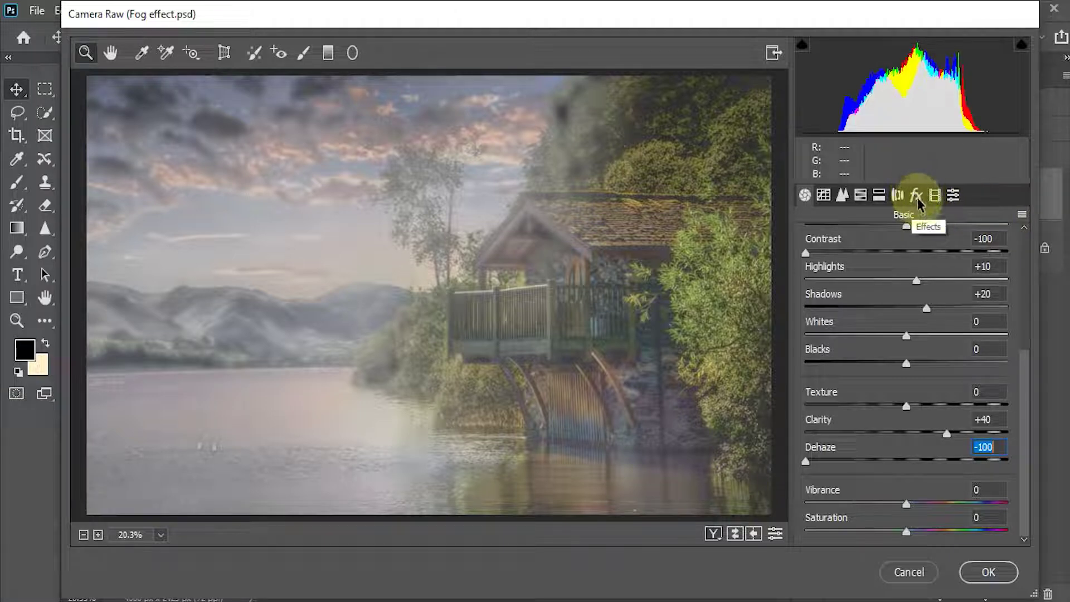
- Set the Grain amount to 60 in the Camera Raw effects and apply the filter to Layer 1
left_click(917, 195)
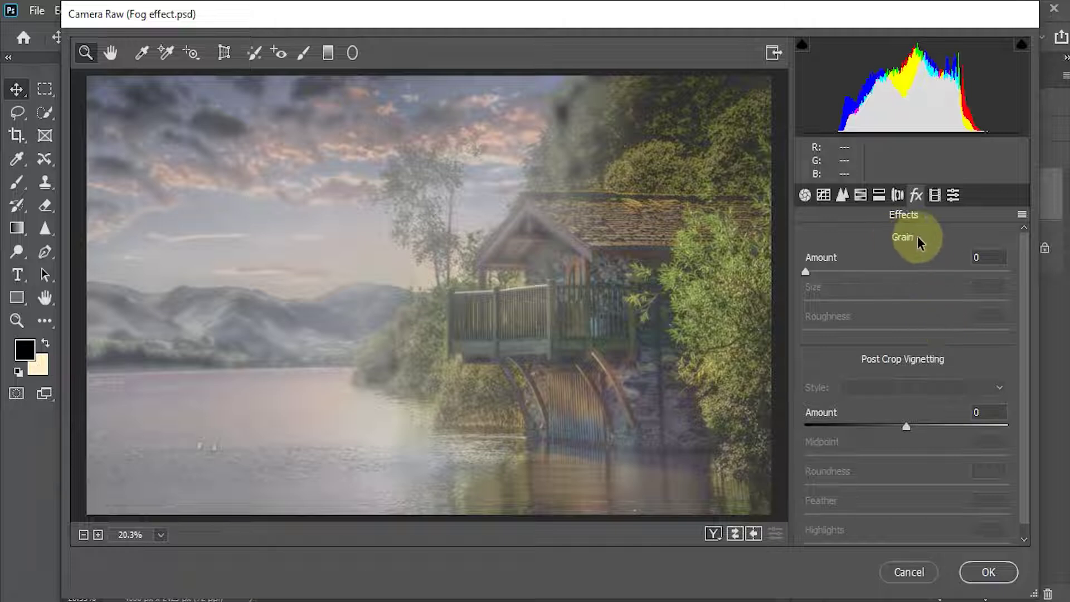
left_click(993, 256)
type("60")
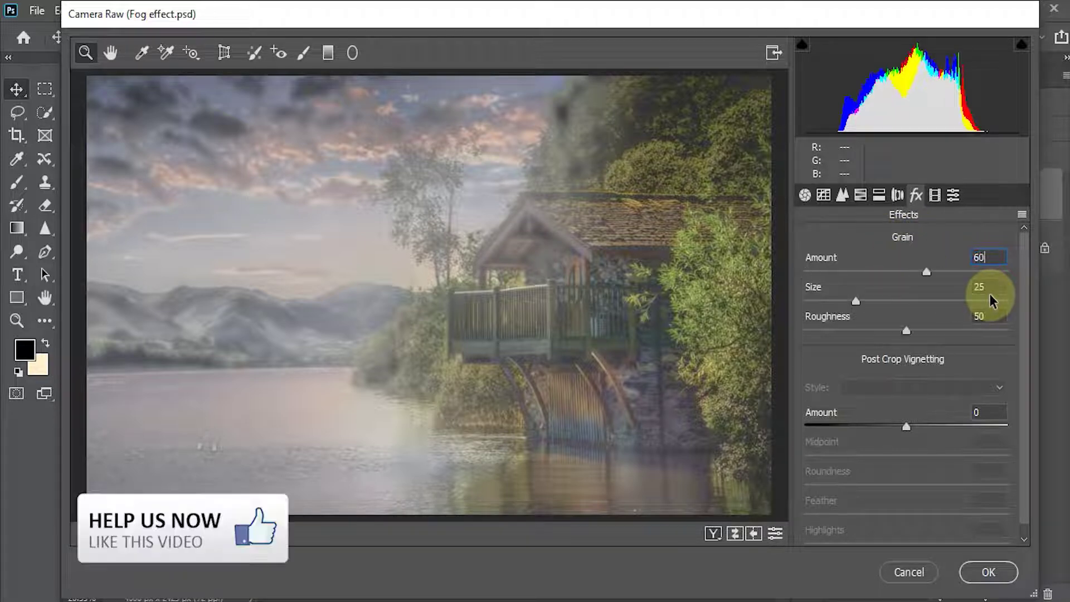
left_click(986, 573)
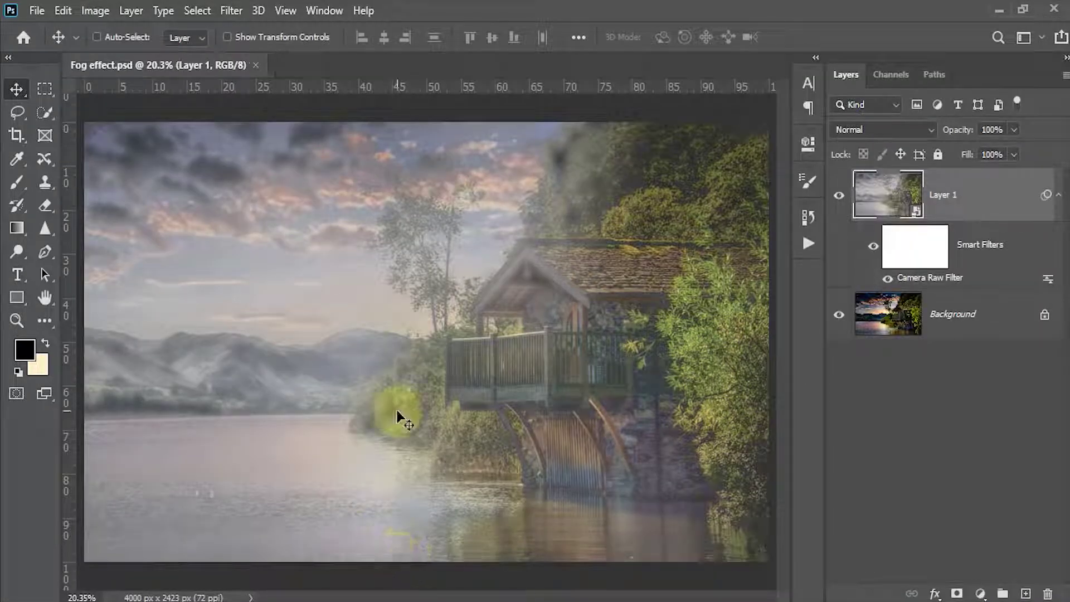
- Apply a second Camera Raw Filter to Layer 1 with Clarity at -20 and Dehaze at -60
left_click(228, 10)
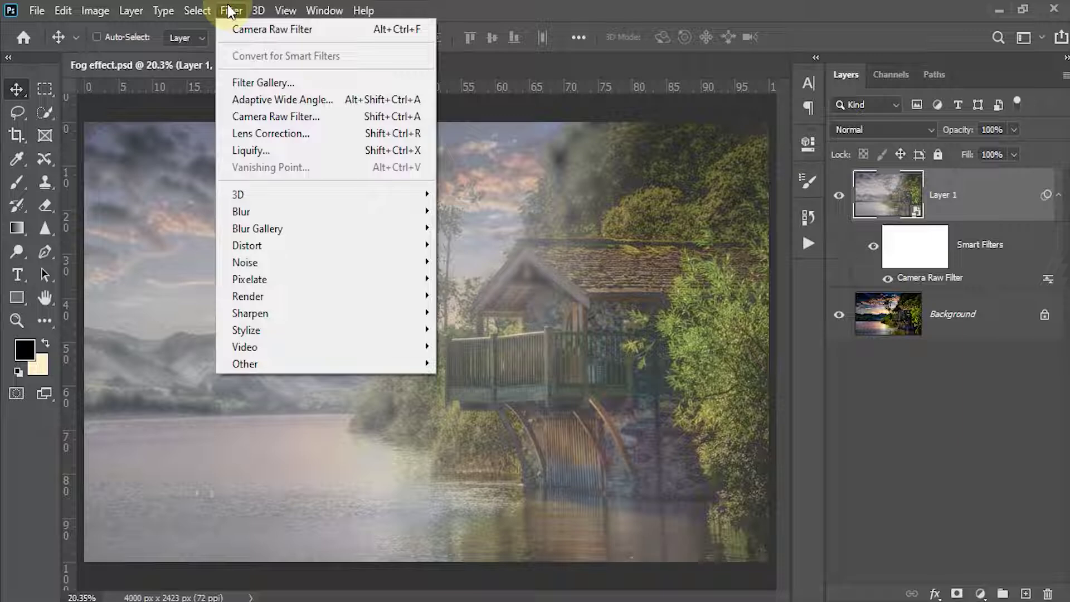
left_click(269, 116)
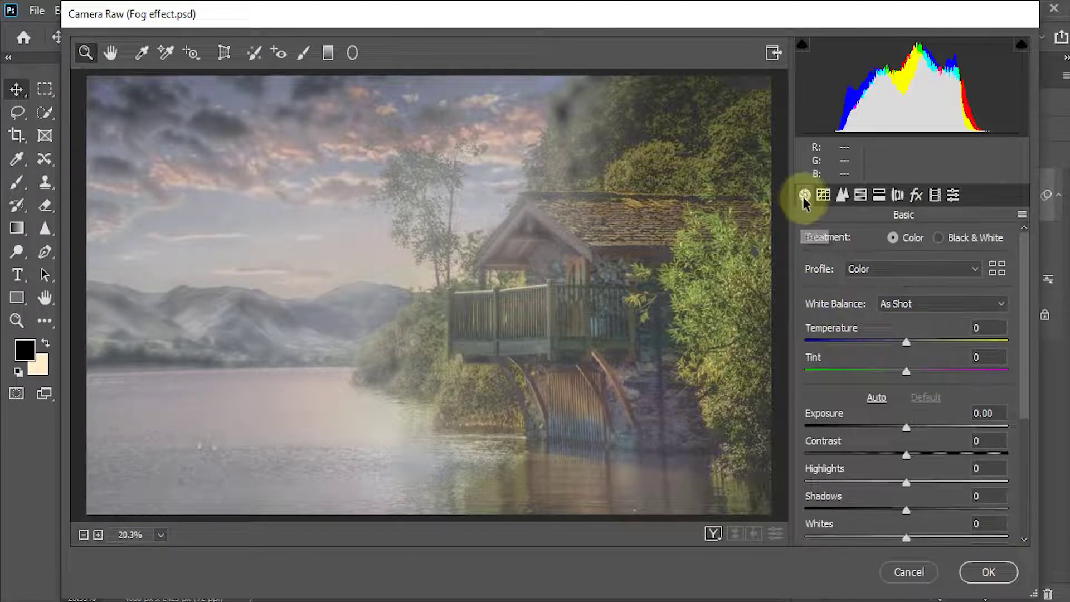
scroll(1003, 480, "down", 4)
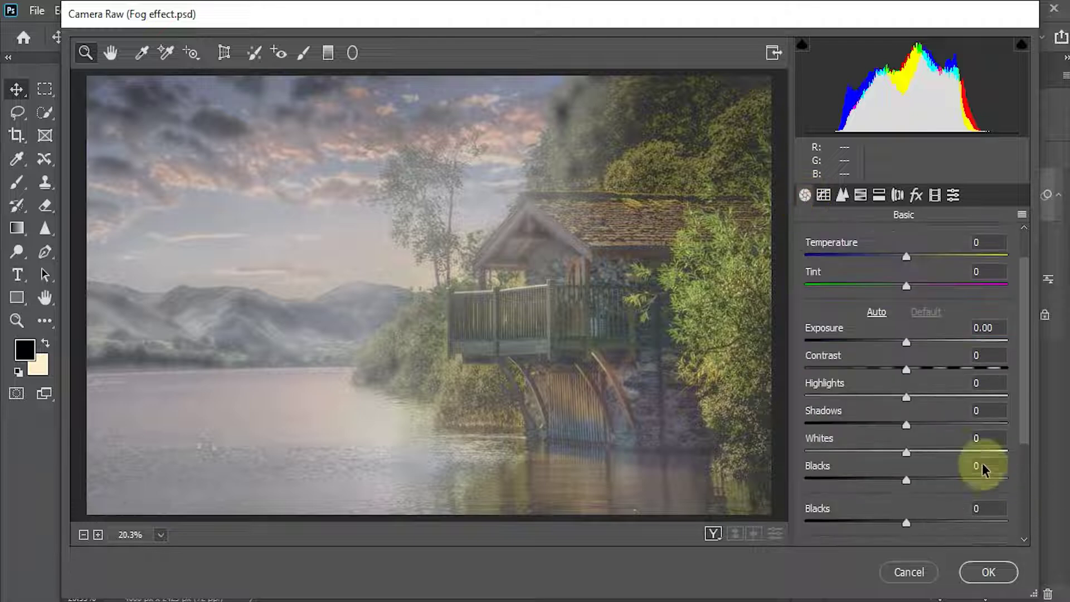
scroll(982, 461, "down", 2)
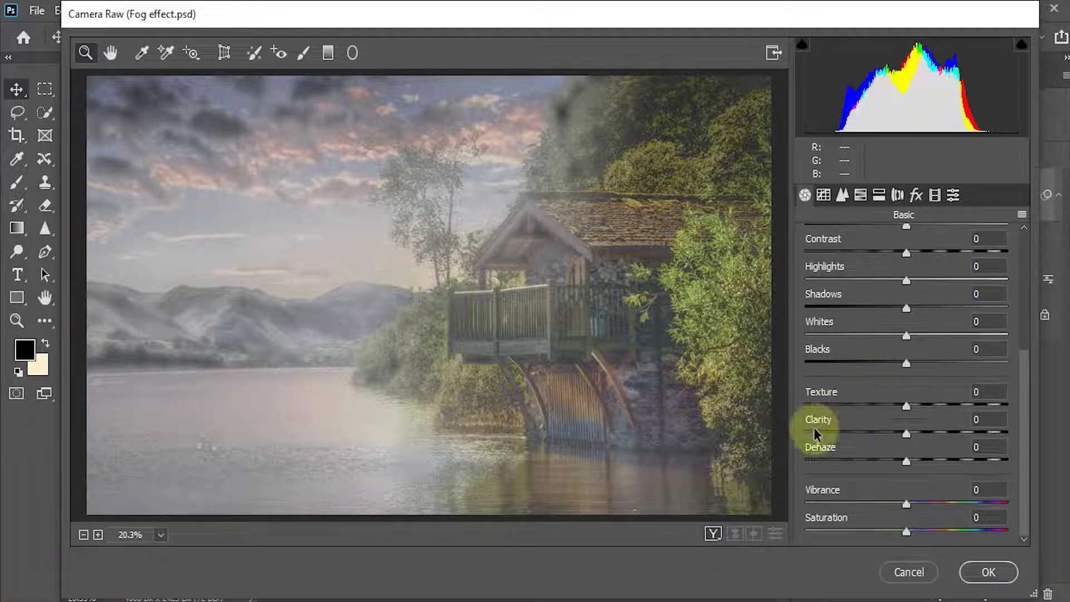
left_click(979, 420)
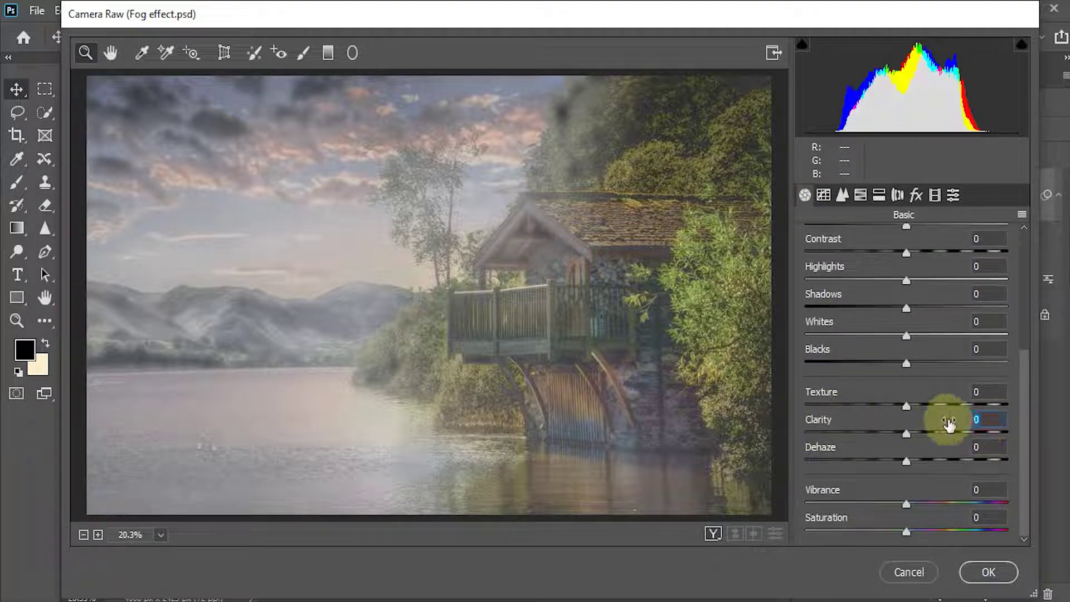
type("-20")
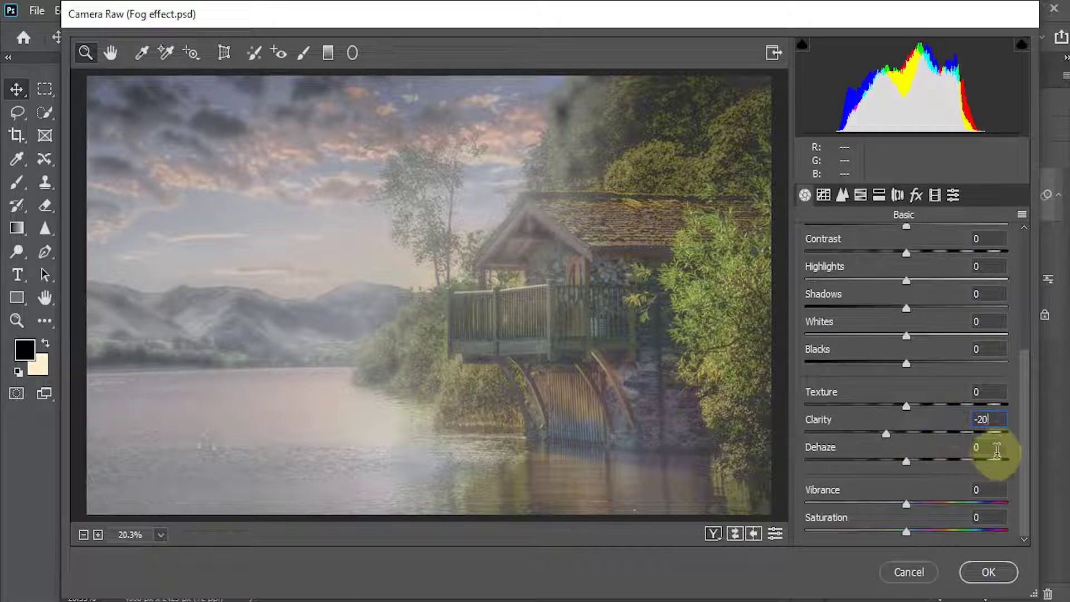
left_click(979, 446)
type("-6")
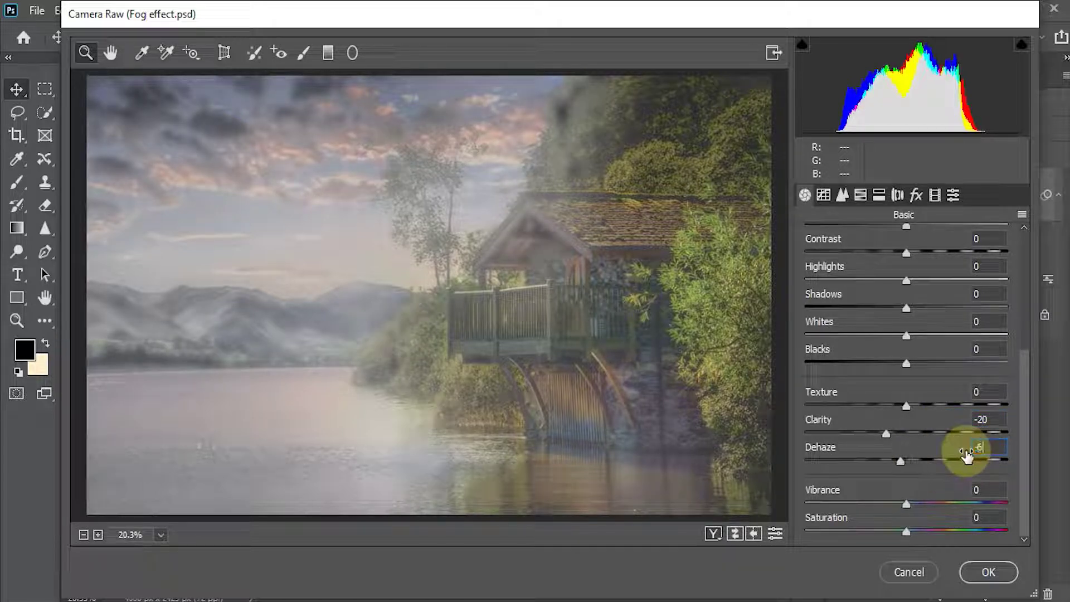
type("0")
left_click(987, 572)
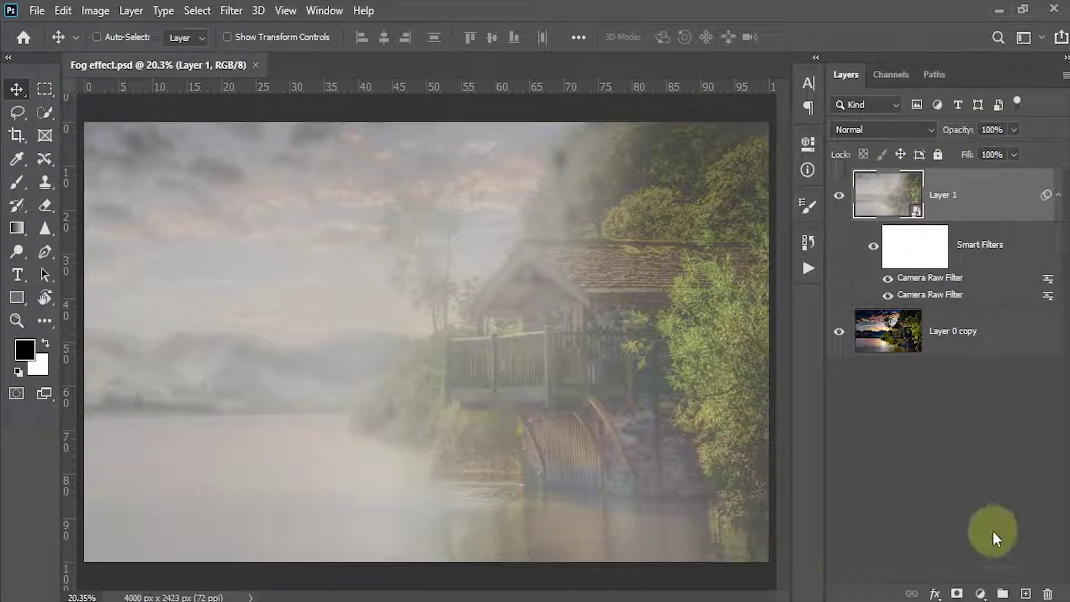
- Add a layer mask to Layer 1 and set the Brush tool's opacity to 25%
left_click(957, 592)
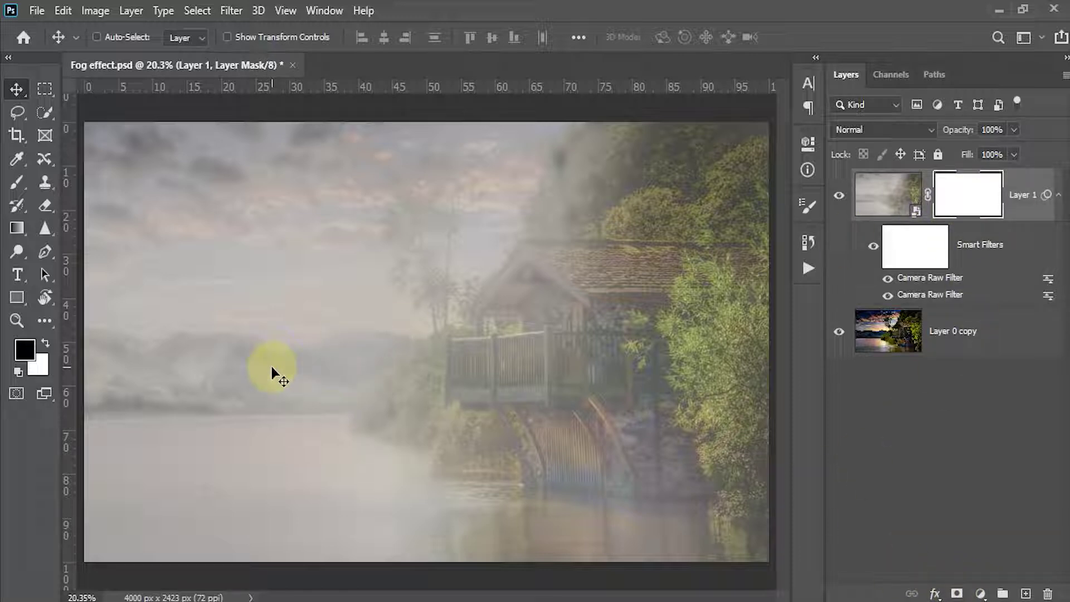
key("b")
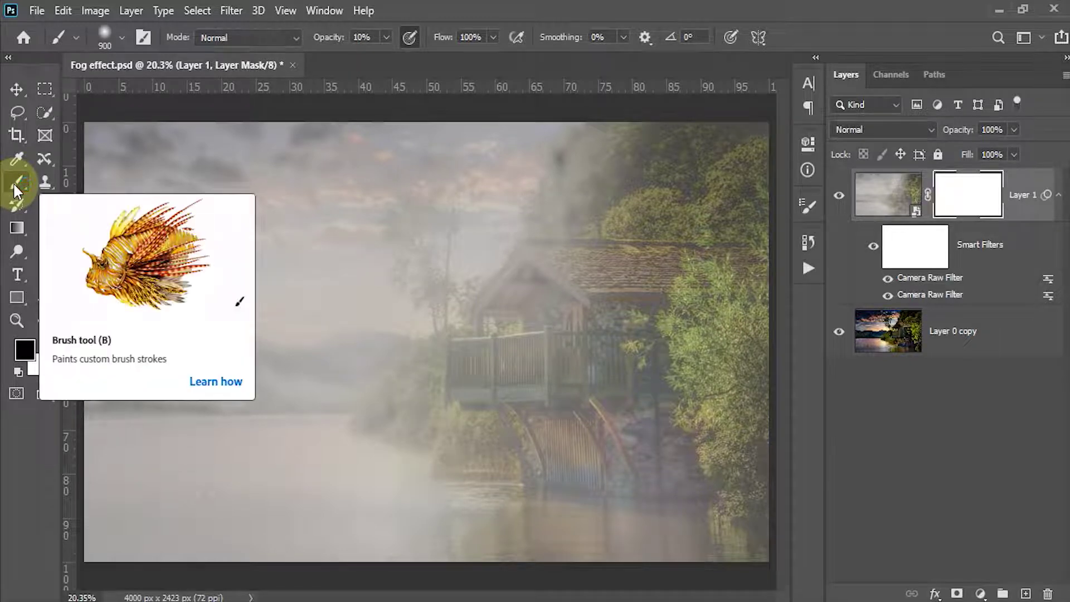
left_click(369, 37)
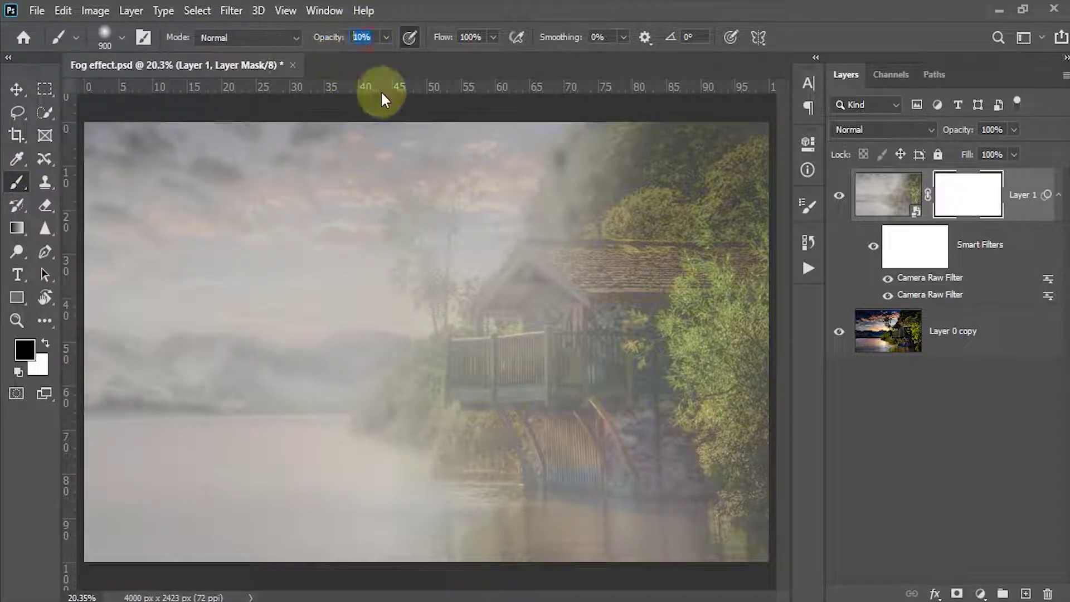
type("25")
key("Return")
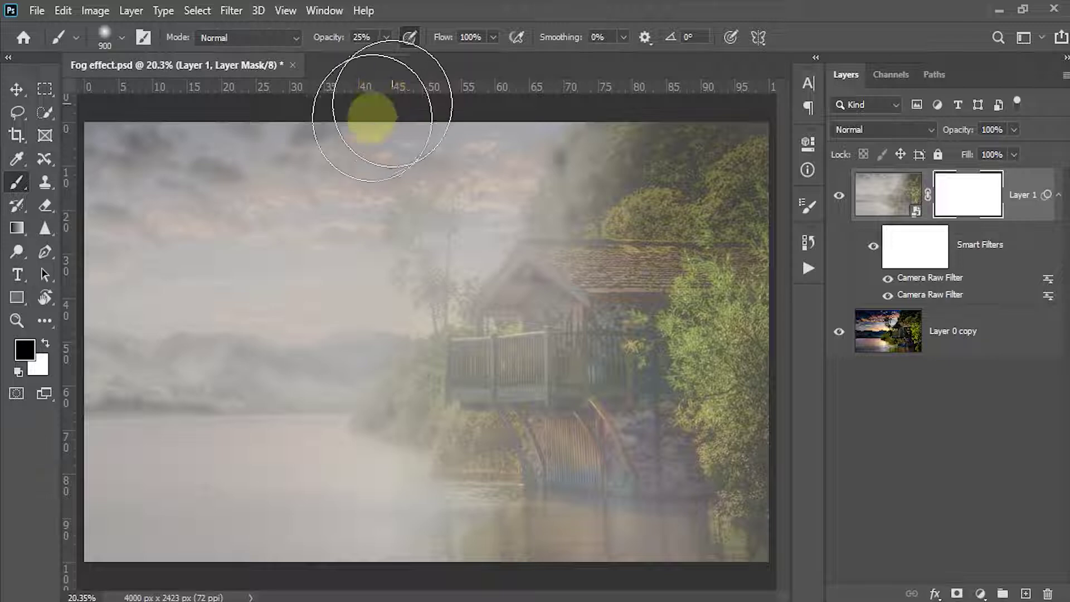
- Paint black on the Layer 1 mask over the water with the soft 900 px brush to reduce the fog there
left_click(122, 42)
left_click(544, 6)
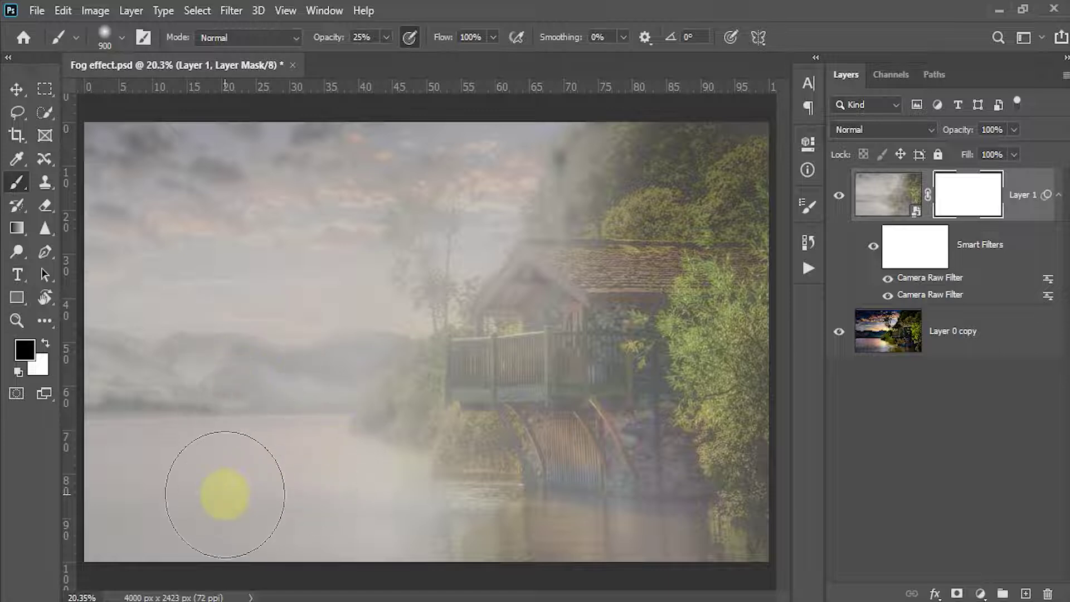
mouse_move(225, 494)
left_mouse_down()
mouse_move(136, 494)
mouse_move(121, 510)
mouse_move(722, 519)
mouse_move(86, 510)
mouse_move(696, 517)
mouse_move(669, 508)
mouse_move(351, 137)
left_mouse_up()
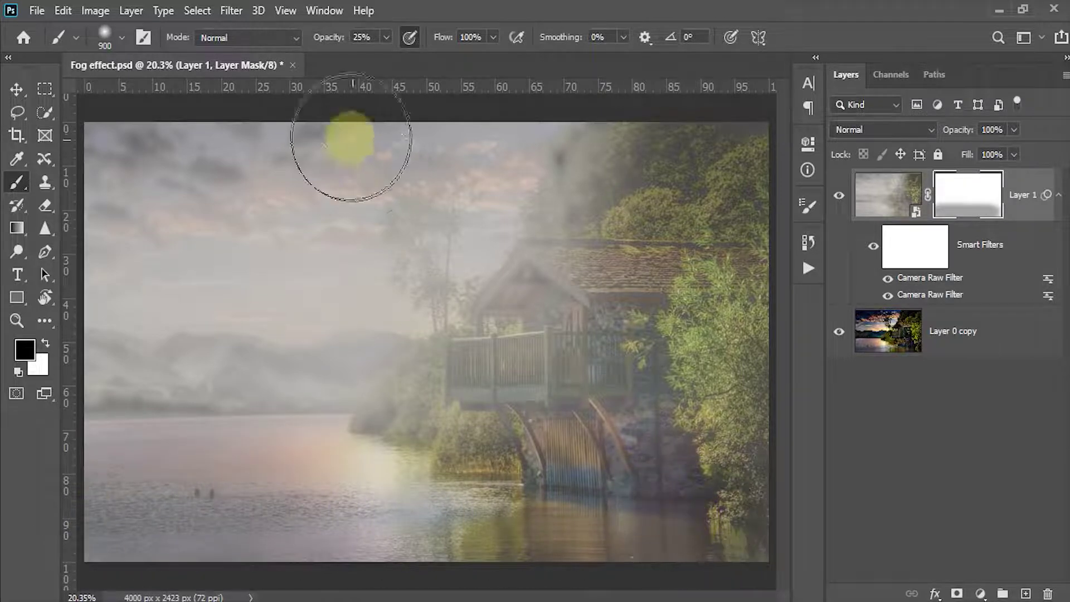
- Set the brush opacity to 10% and paint black across the sky on the Layer 1 mask to thin the fog there
left_click_drag(332, 36, 293, 43)
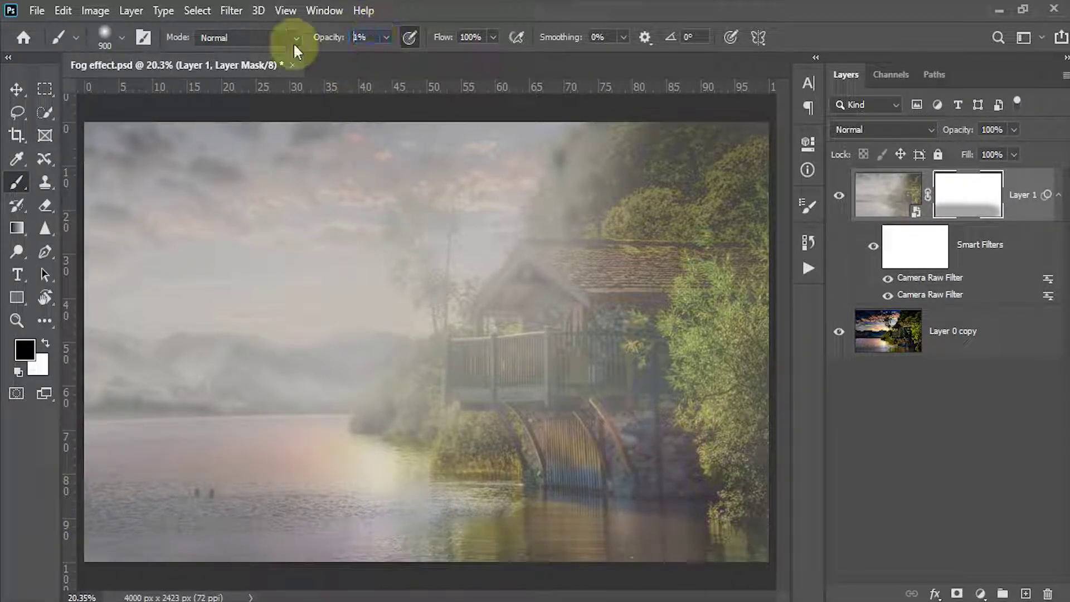
type("0")
left_click_drag(373, 37, 292, 35)
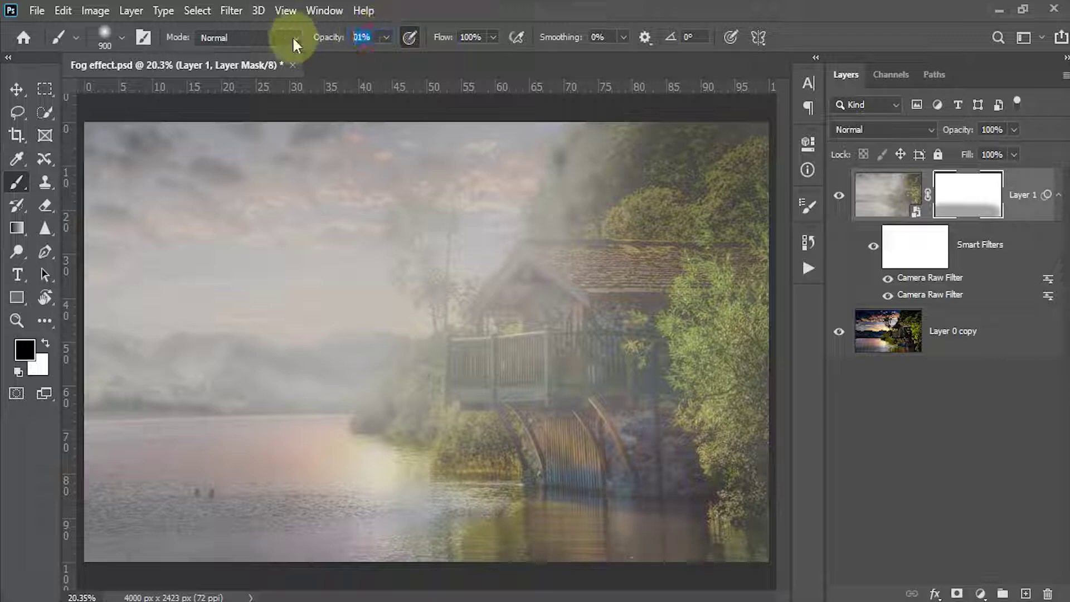
type("10")
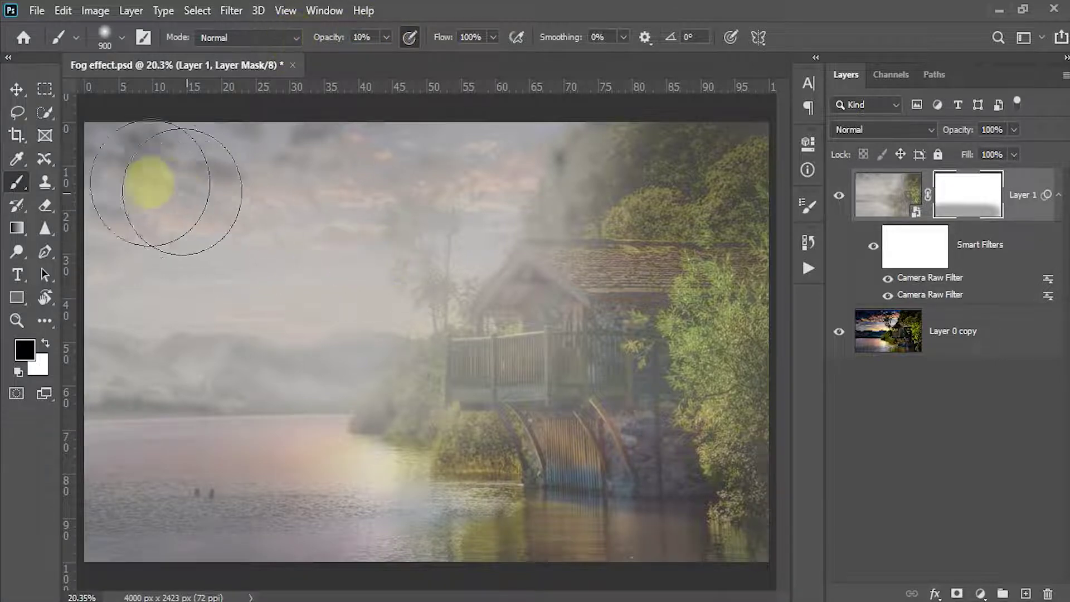
mouse_move(150, 183)
left_mouse_down()
mouse_move(105, 157)
mouse_move(704, 159)
mouse_move(107, 148)
mouse_move(138, 162)
mouse_move(719, 162)
mouse_move(604, 189)
left_mouse_up()
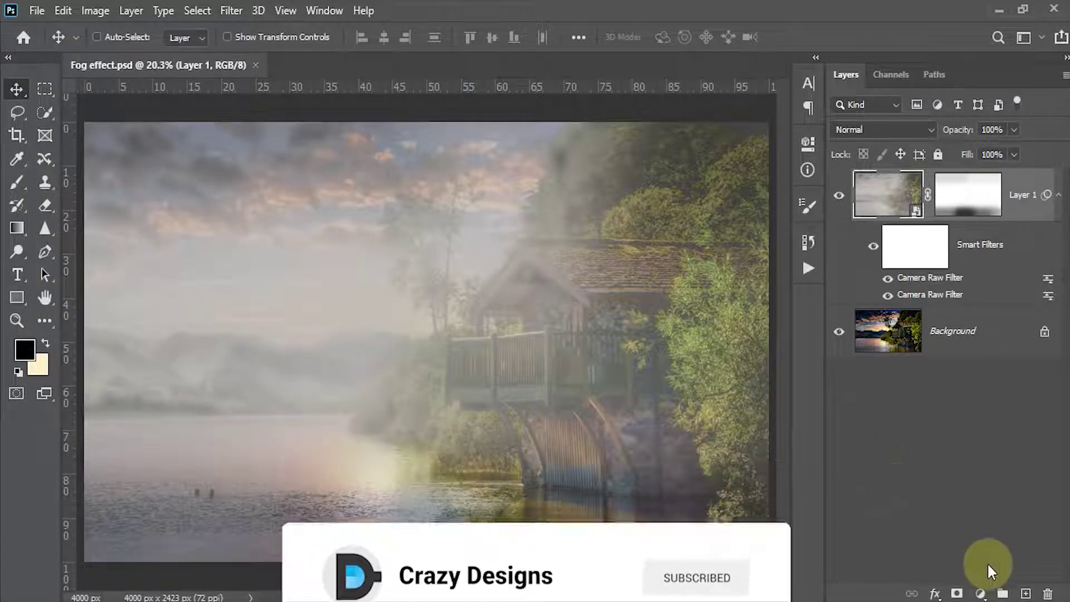
- Render Clouds on a new layer above Layer 1 and convert that layer to a smart object
left_click(1025, 594)
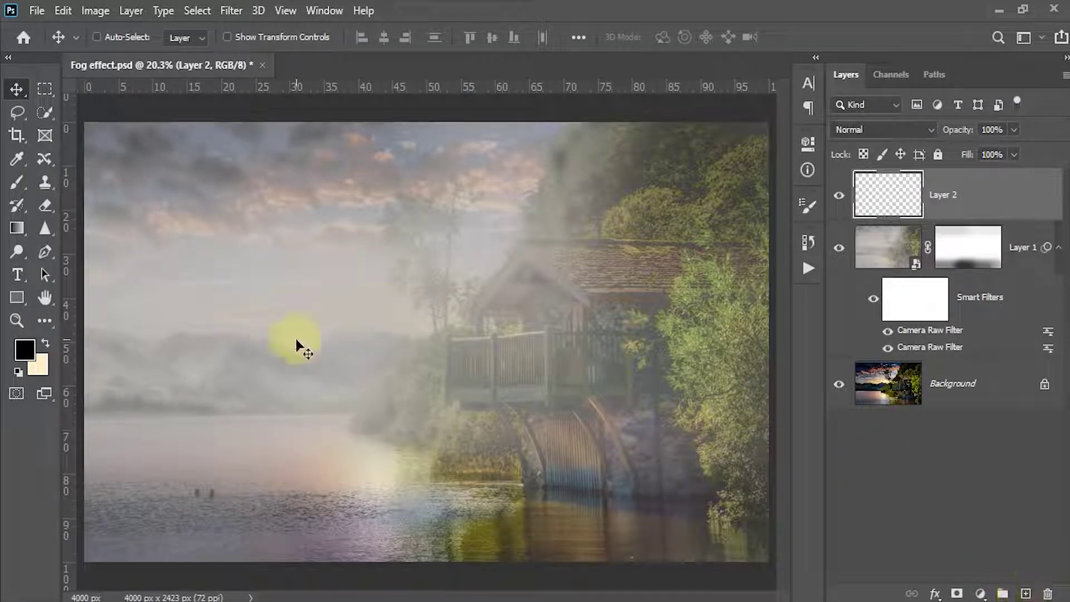
left_click(233, 11)
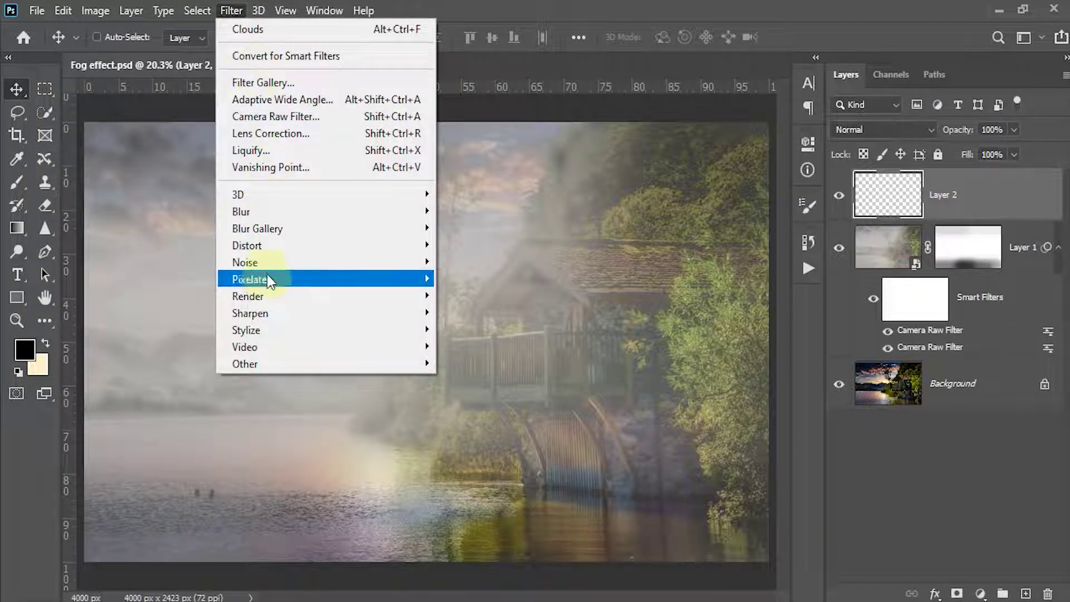
mouse_move(271, 296)
left_click(493, 353)
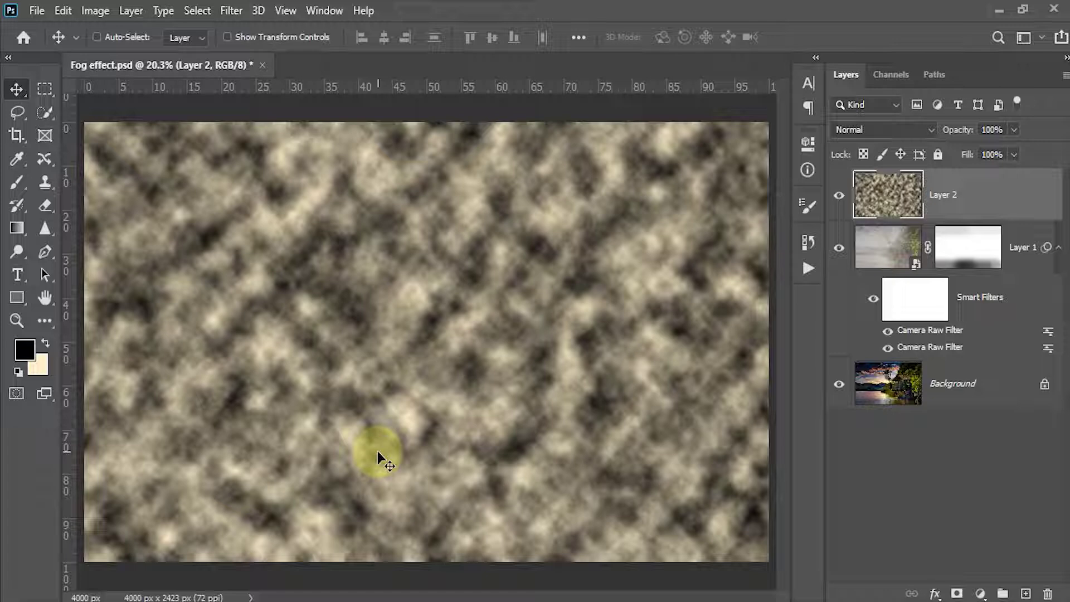
right_click(1021, 203)
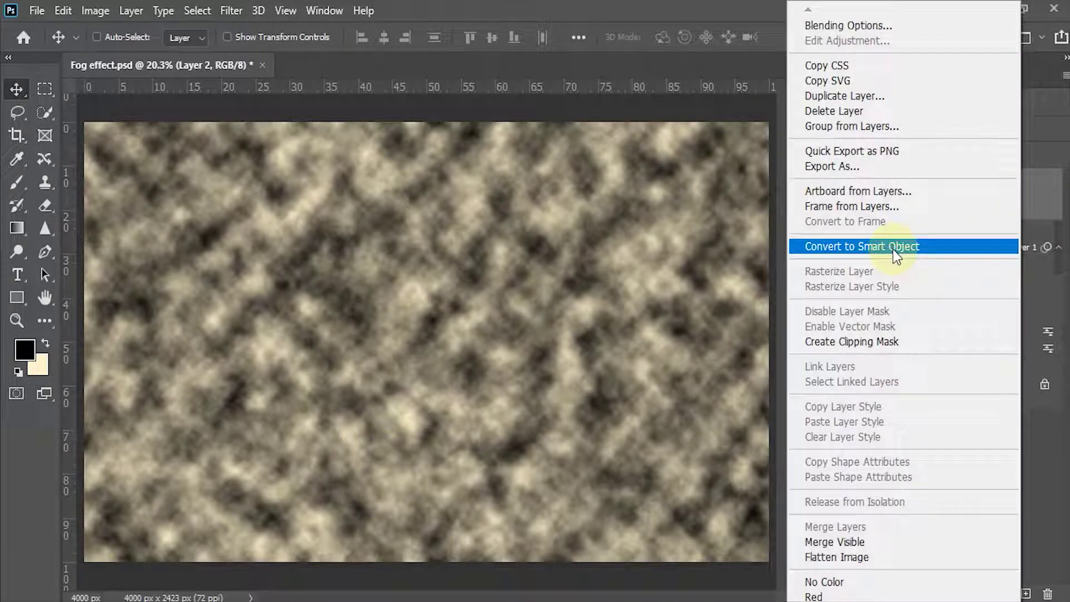
left_click(893, 249)
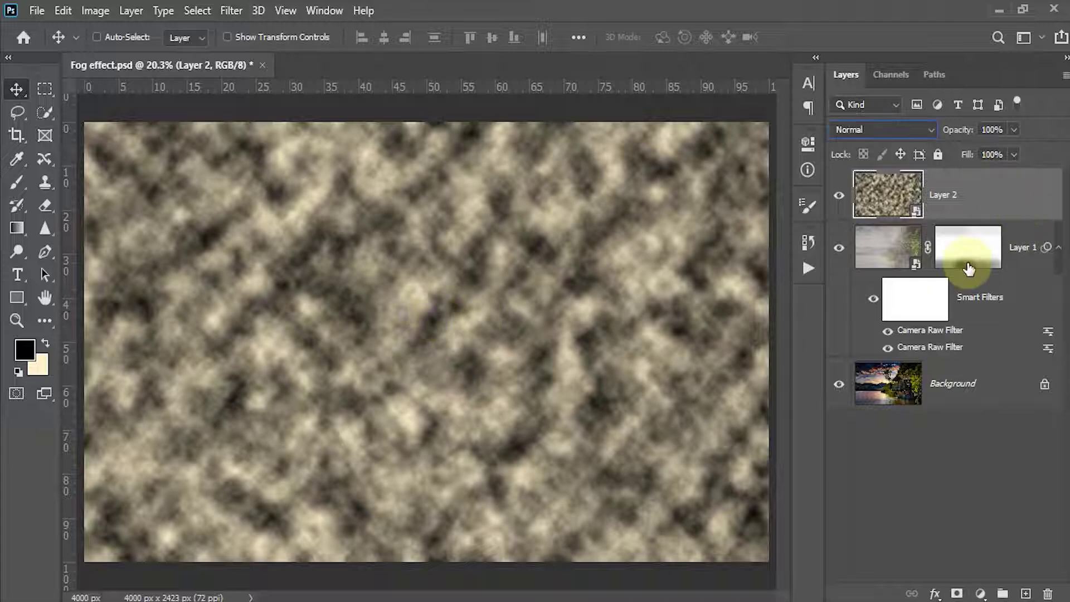
- Set the clouds layer's blend mode to Screen and its opacity to 25%
left_click(928, 124)
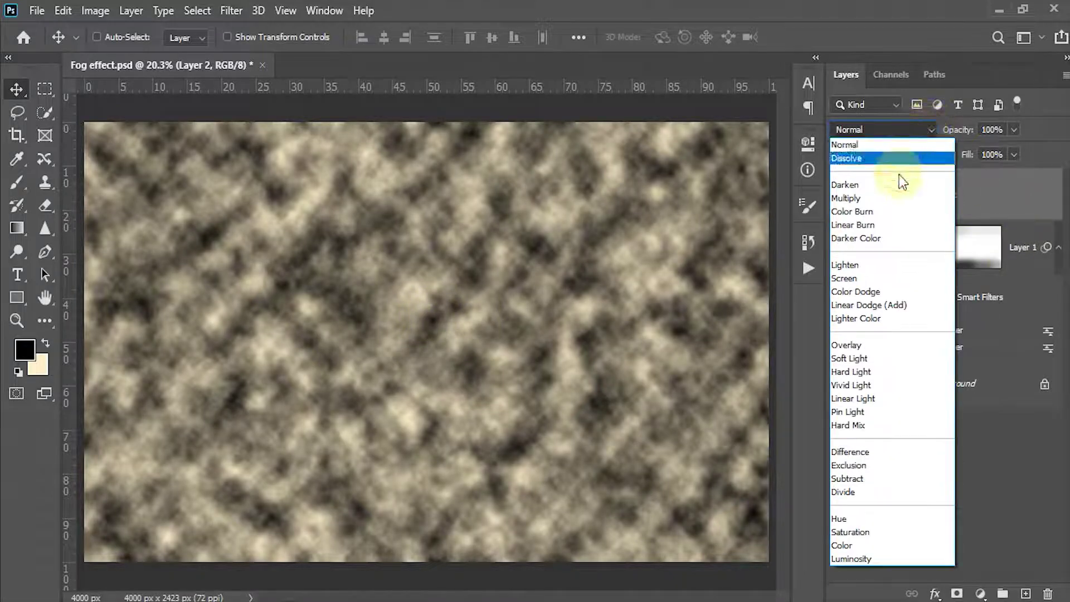
left_click(848, 278)
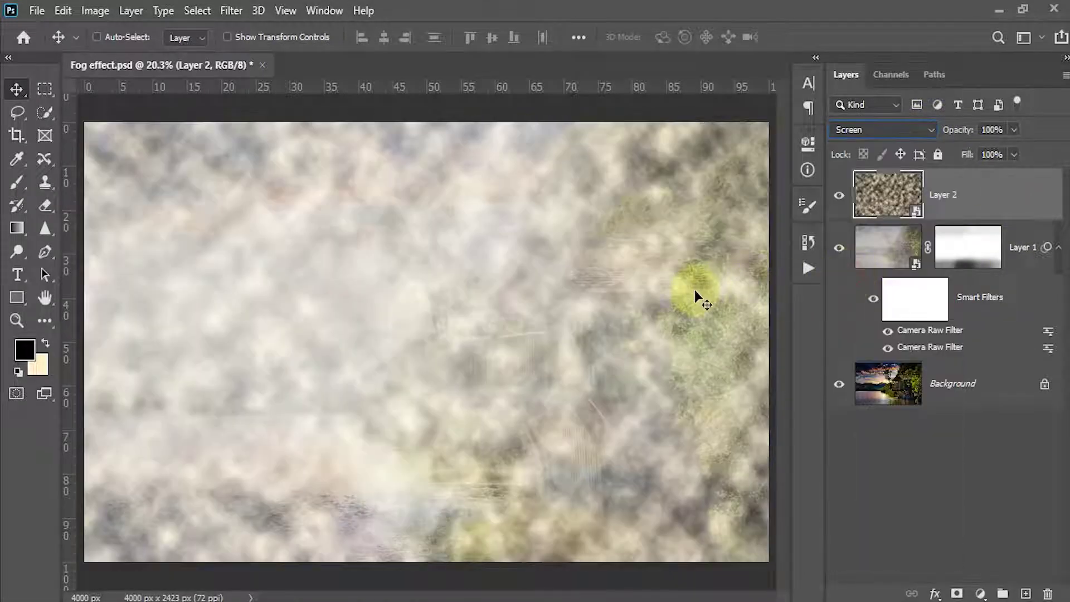
left_click(991, 129)
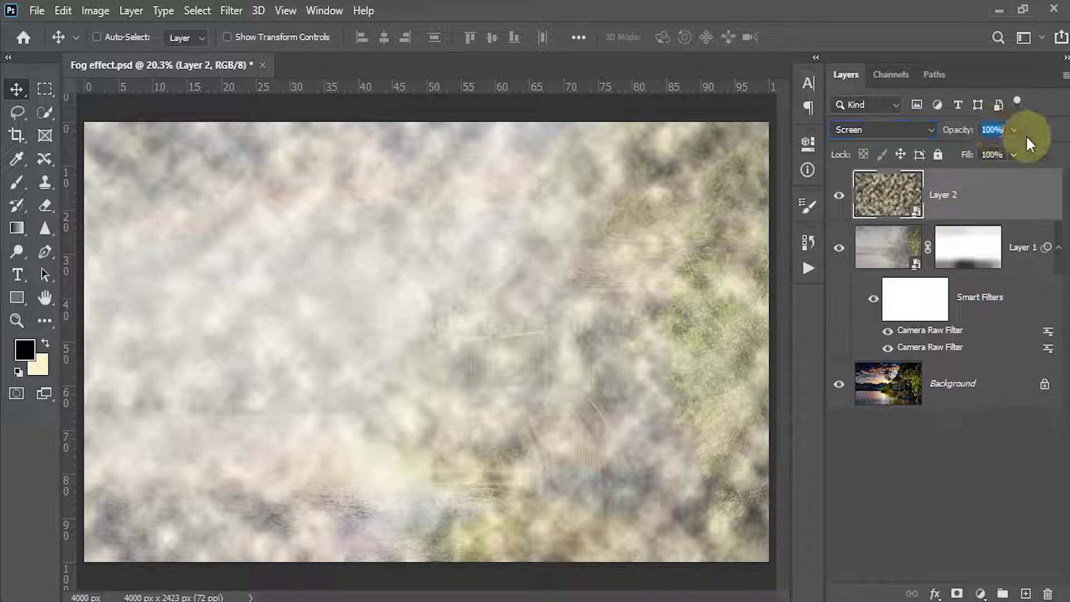
type("25")
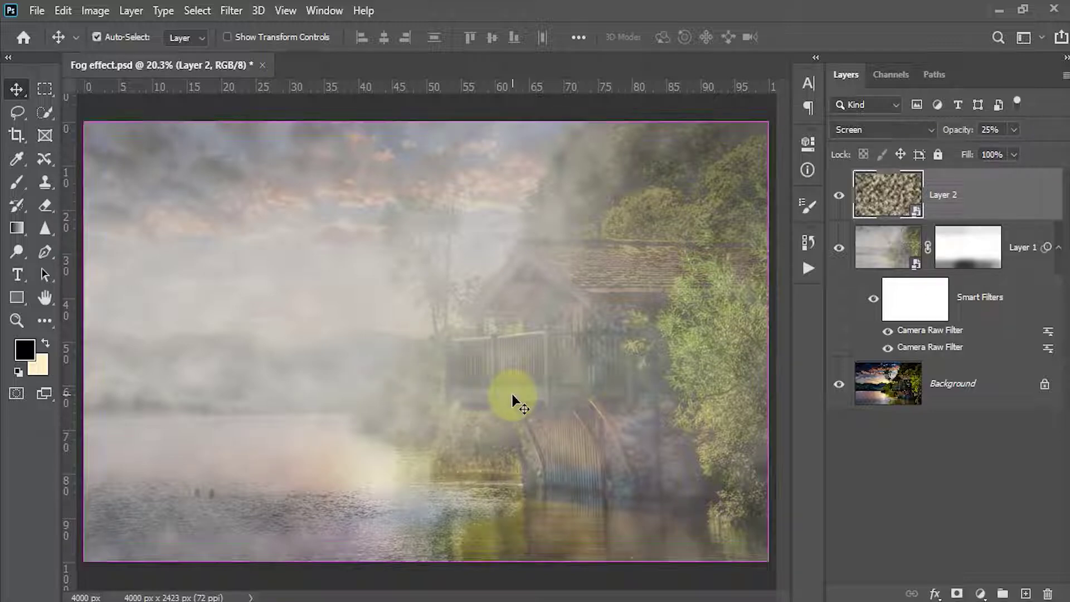
- Stretch Layer 2 horizontally from its centre to about 165% width, keeping its height at 100%
key("ctrl+t")
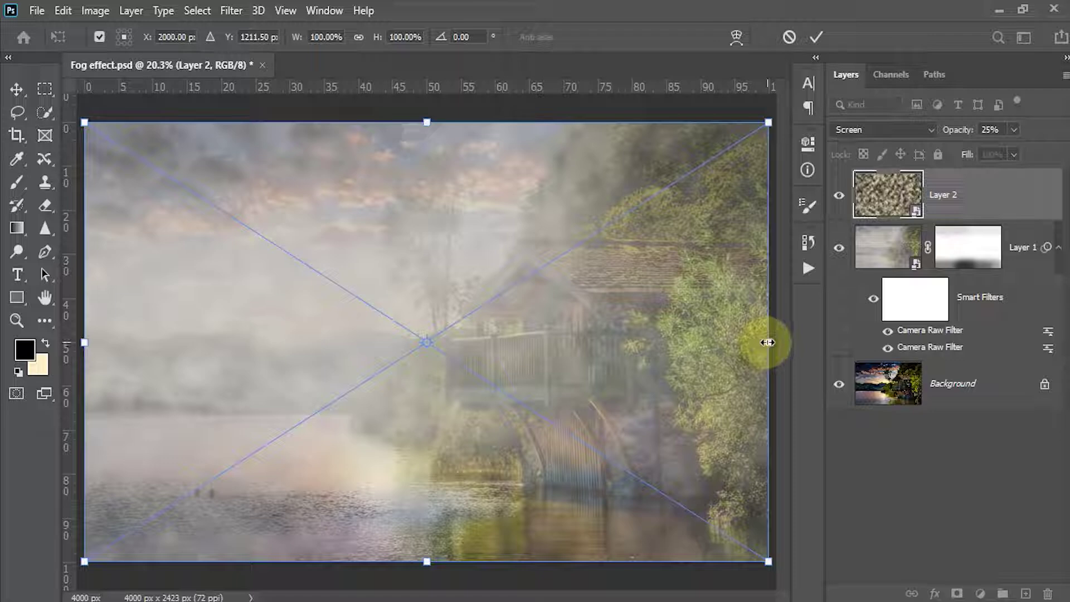
left_click_drag(767, 342, 991, 341)
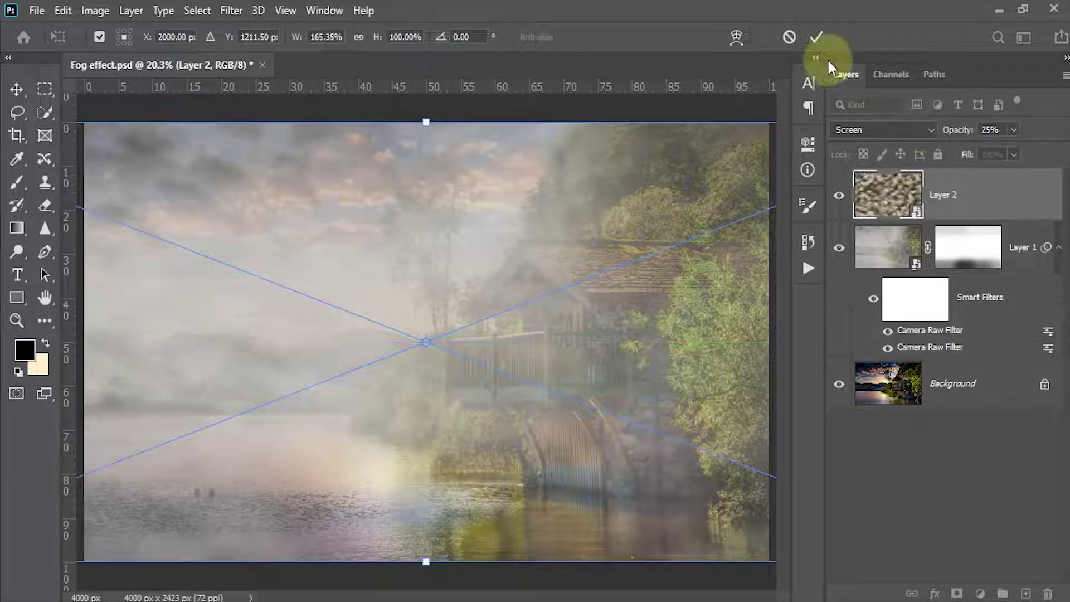
left_click(817, 39)
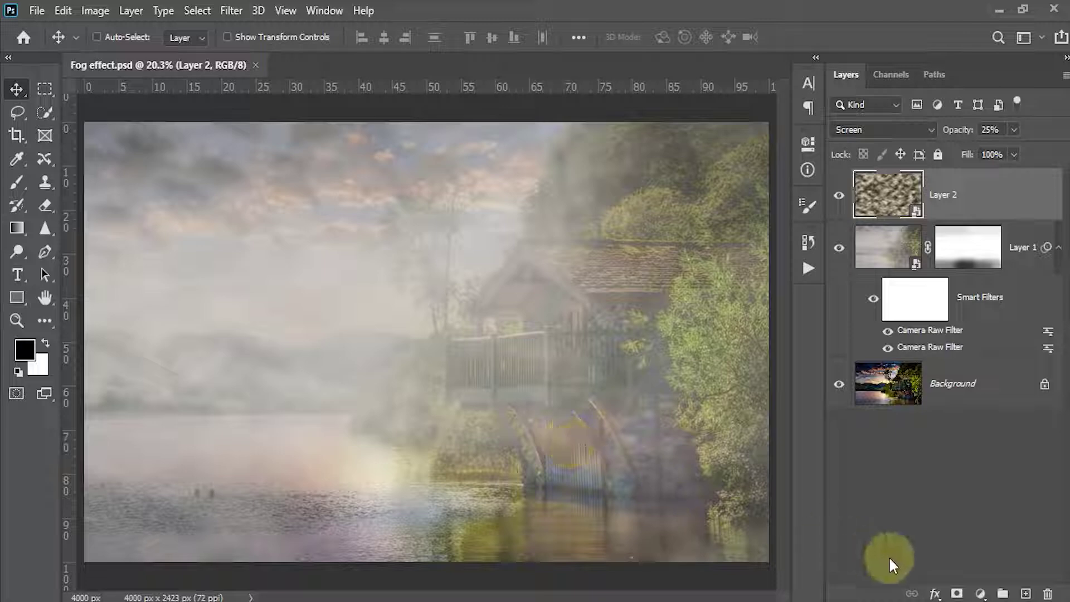
- Add a mask to Layer 2 and paint black over the sky and the water with a soft 800 px brush at 100% opacity
left_click(957, 594)
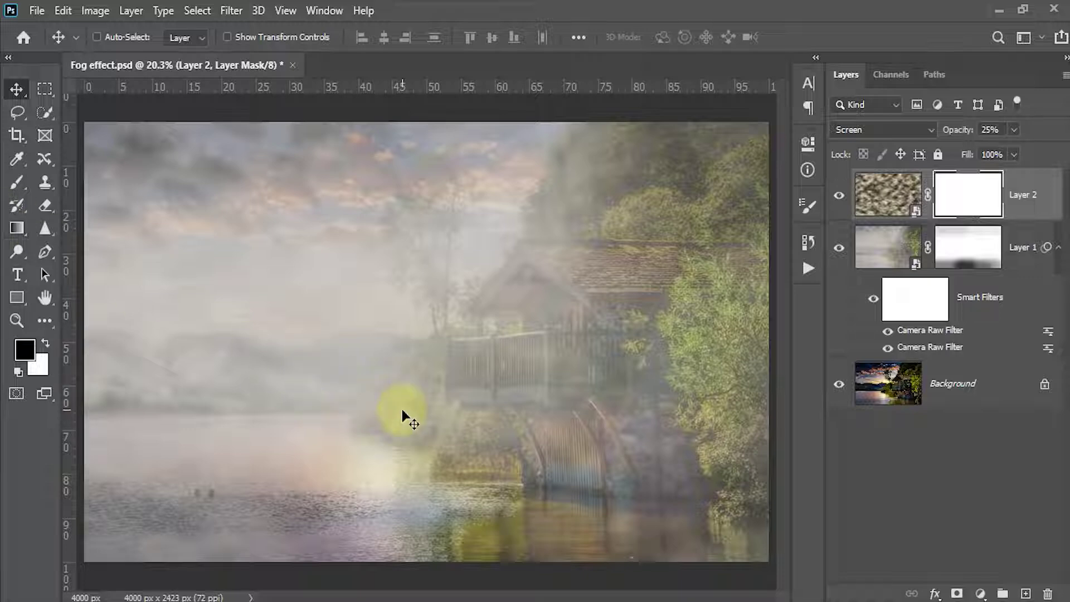
key("b")
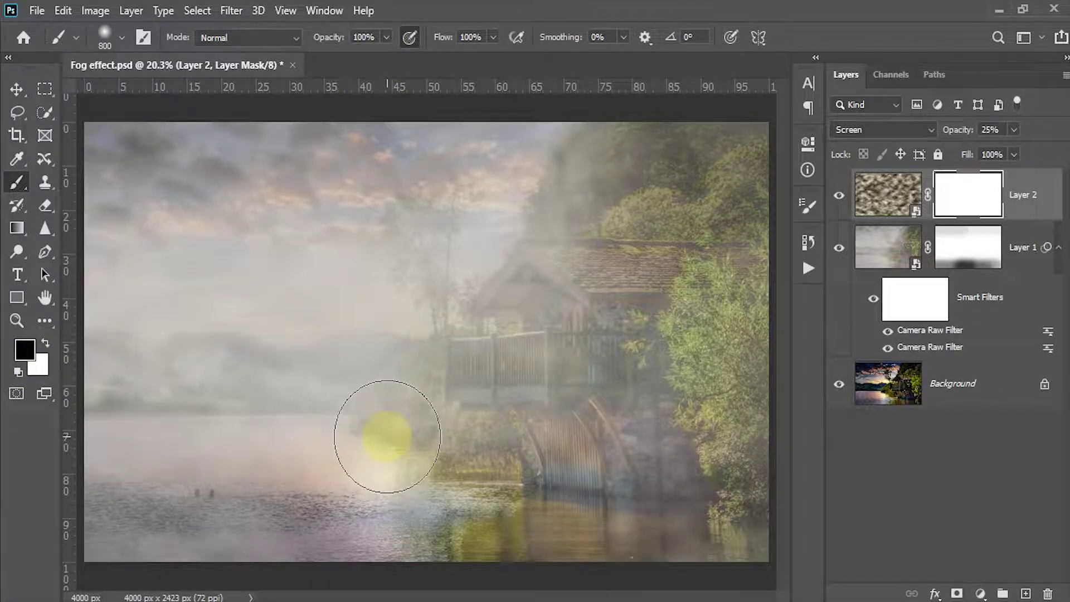
key("Tab")
mouse_move(209, 505)
left_mouse_down()
mouse_move(919, 514)
mouse_move(321, 497)
left_mouse_up()
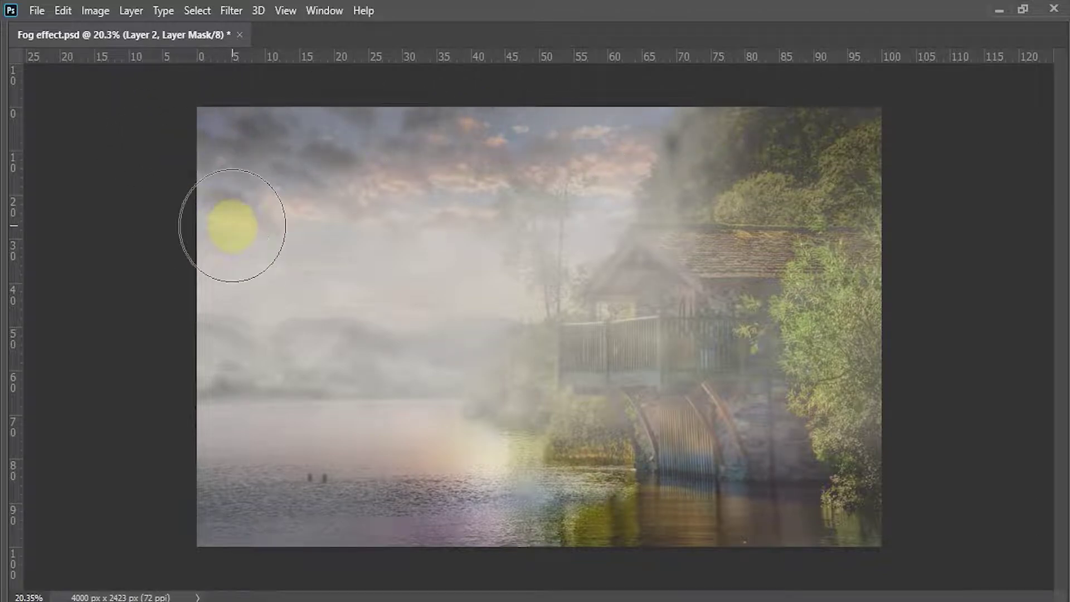
key("Tab")
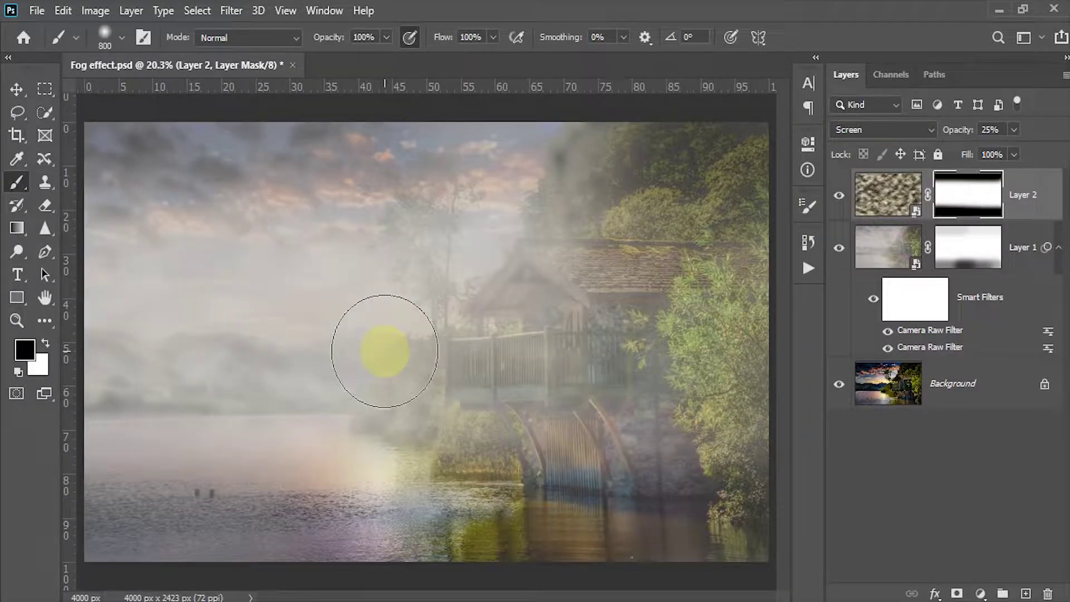
- Apply a Gaussian Blur with a radius of 5 pixels to Layer 2
key("v")
left_click(231, 11)
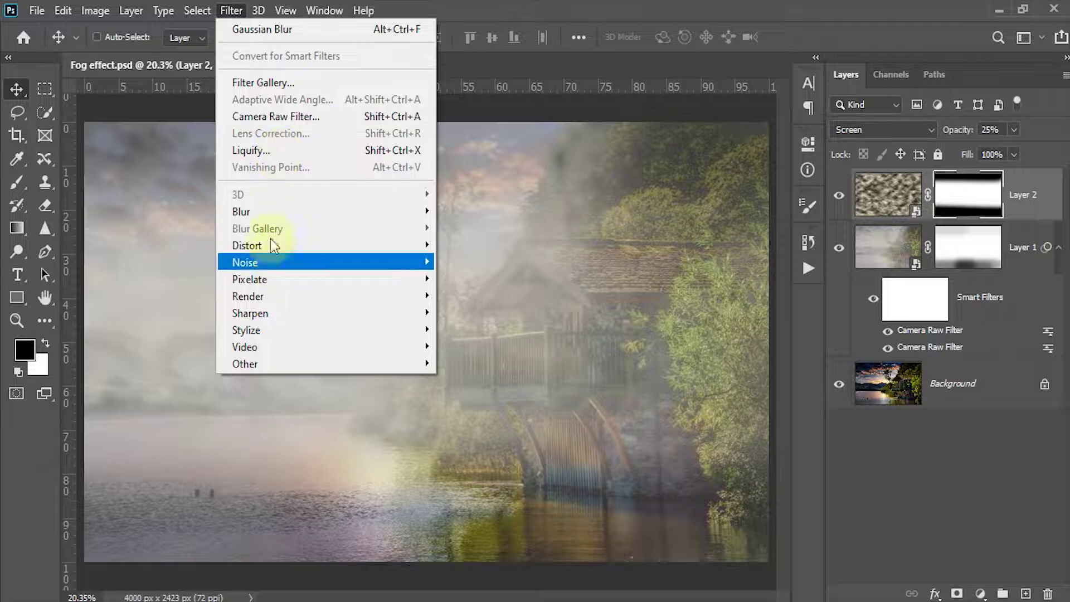
mouse_move(272, 210)
left_click(461, 277)
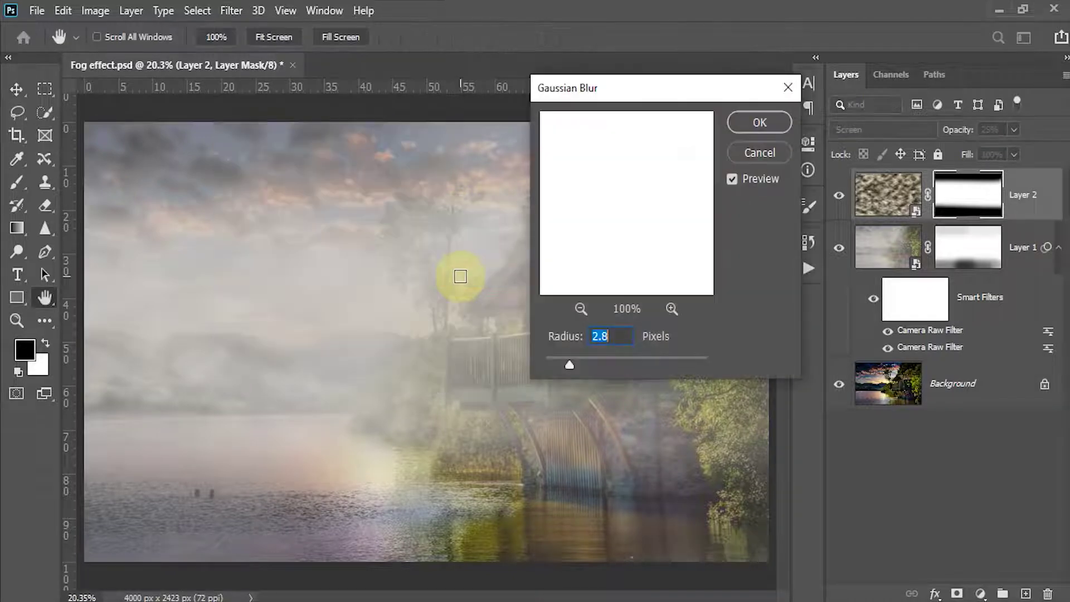
left_click(611, 336)
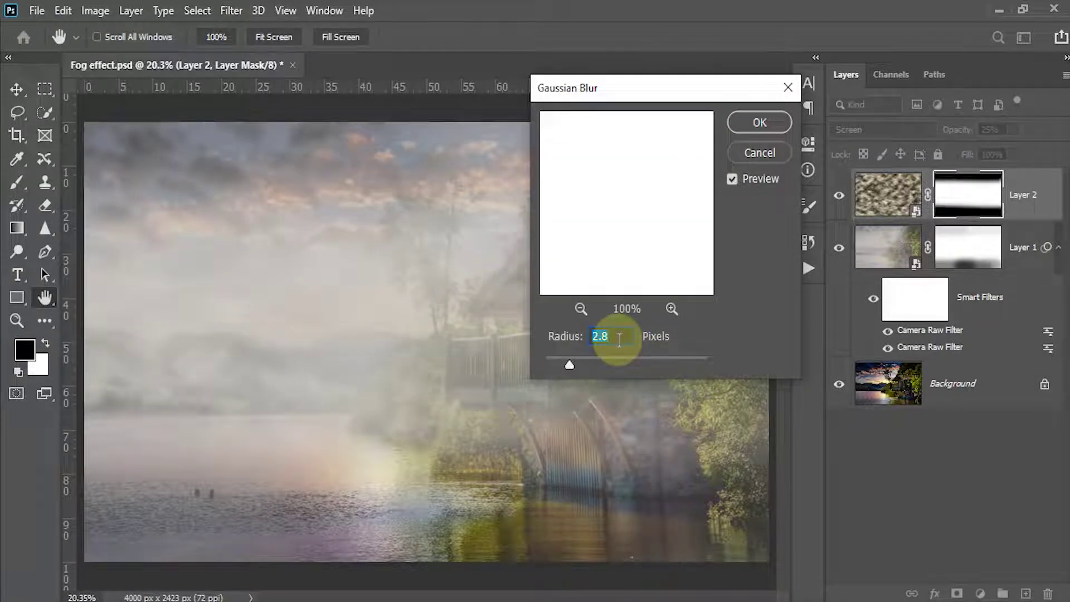
type("5")
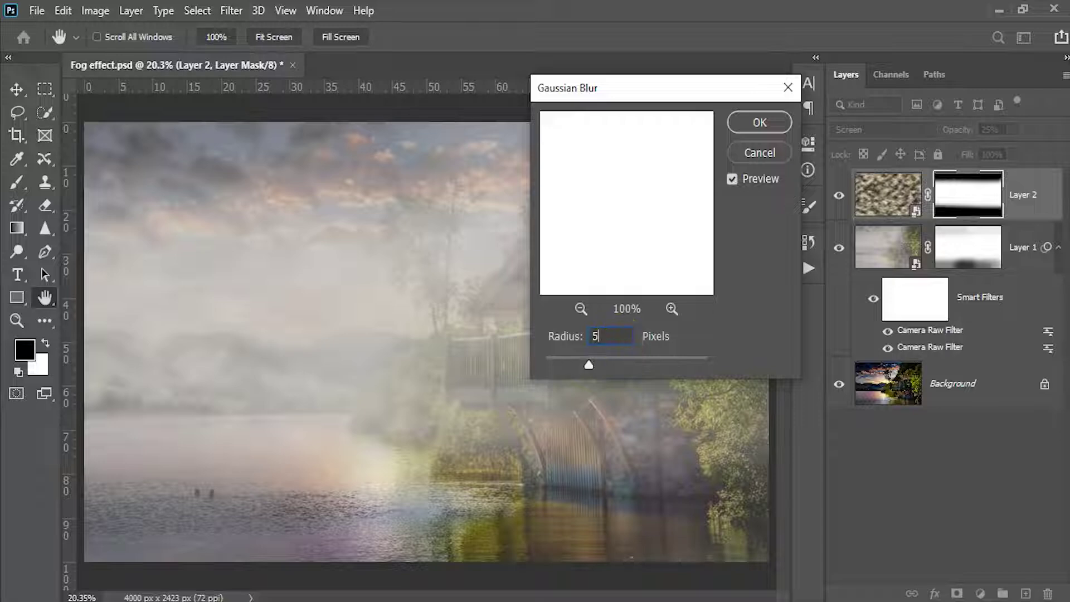
left_click(773, 120)
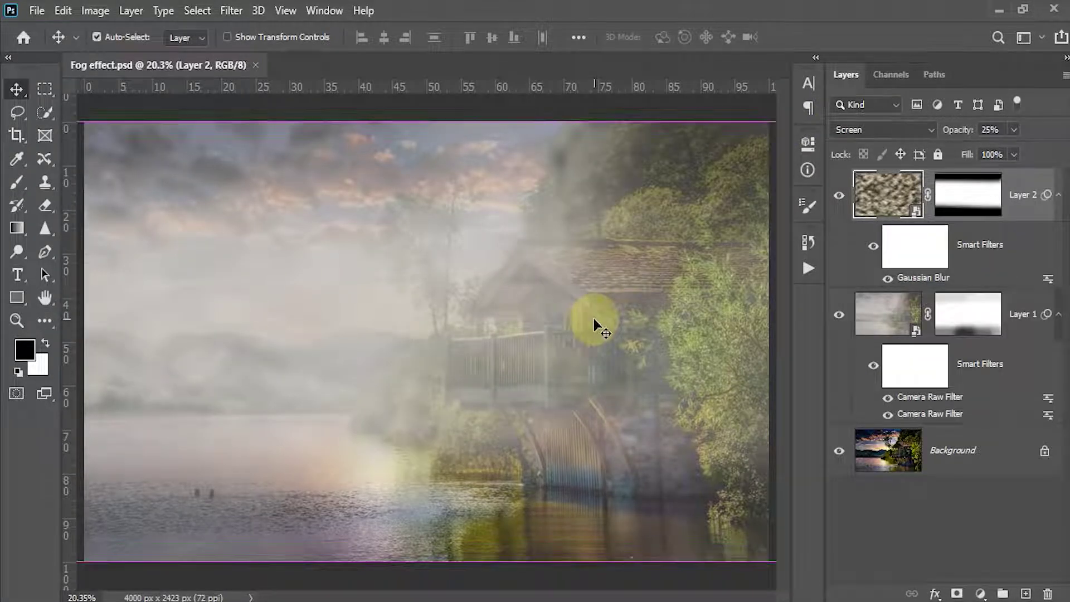
- Duplicate Layer 2 and set the copy to Soft Light blending at 30% opacity
key("ctrl+j")
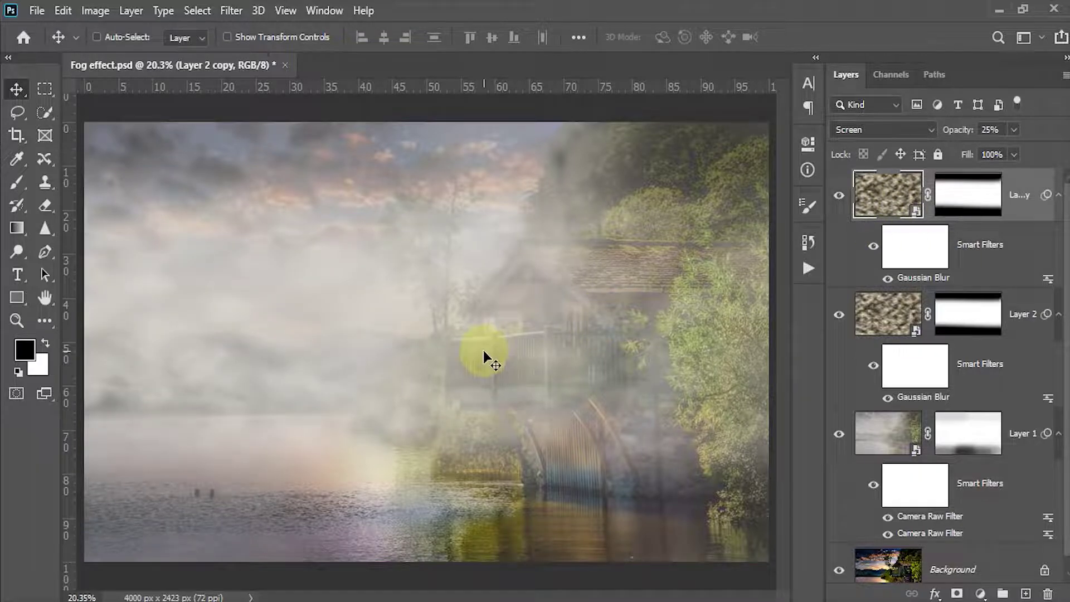
left_click(932, 134)
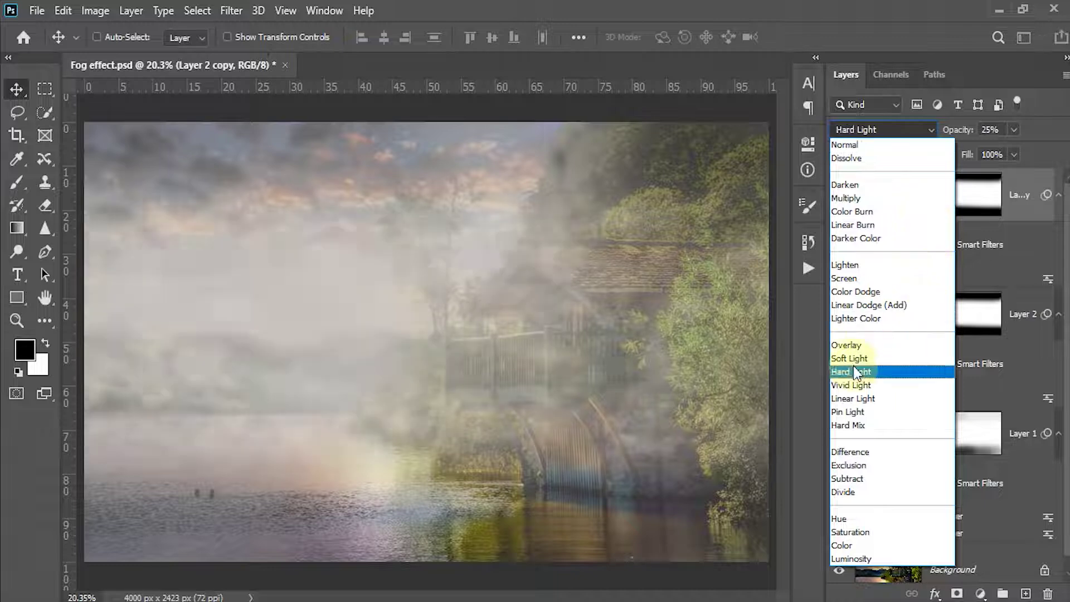
left_click(849, 358)
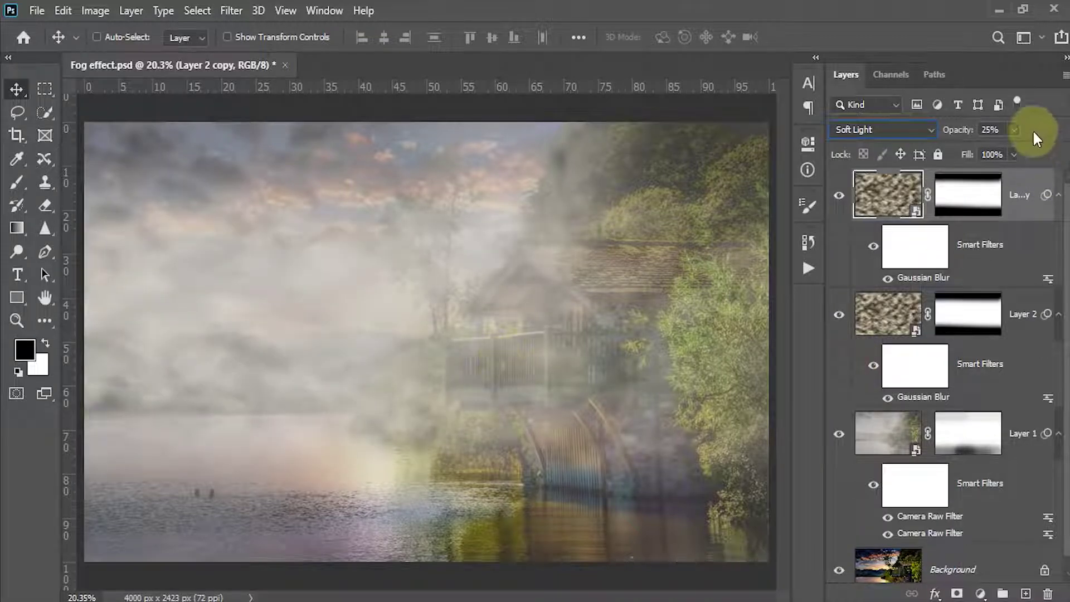
left_click_drag(1002, 130, 980, 132)
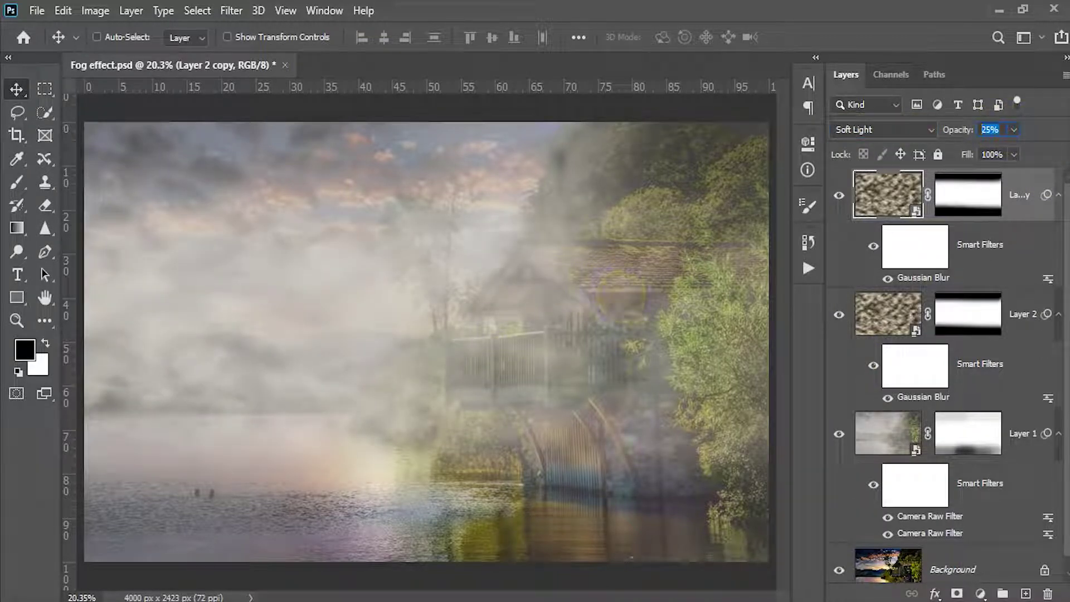
type("30")
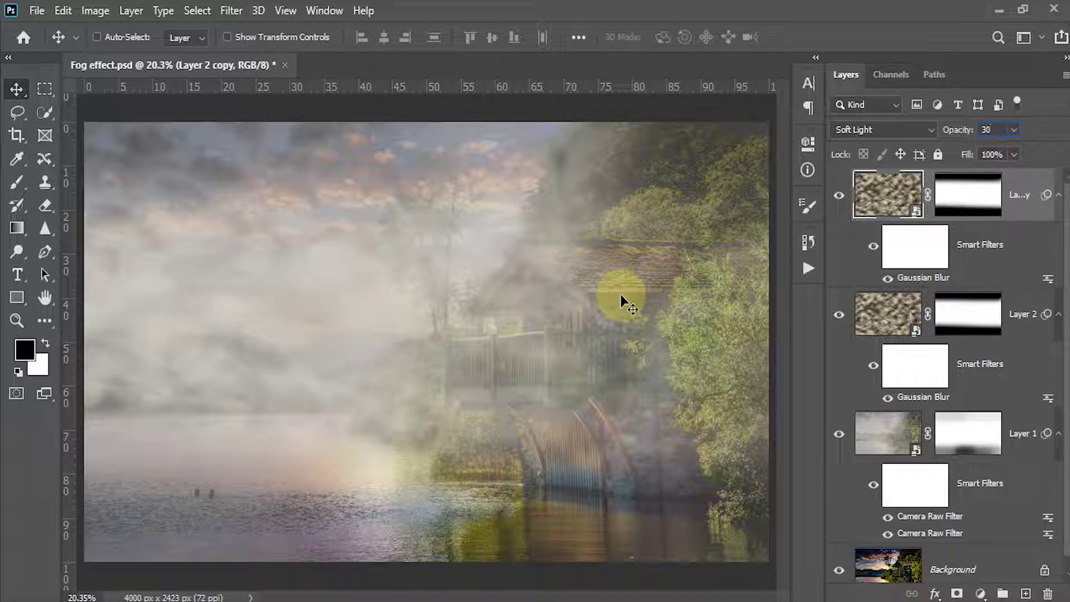
key("Return")
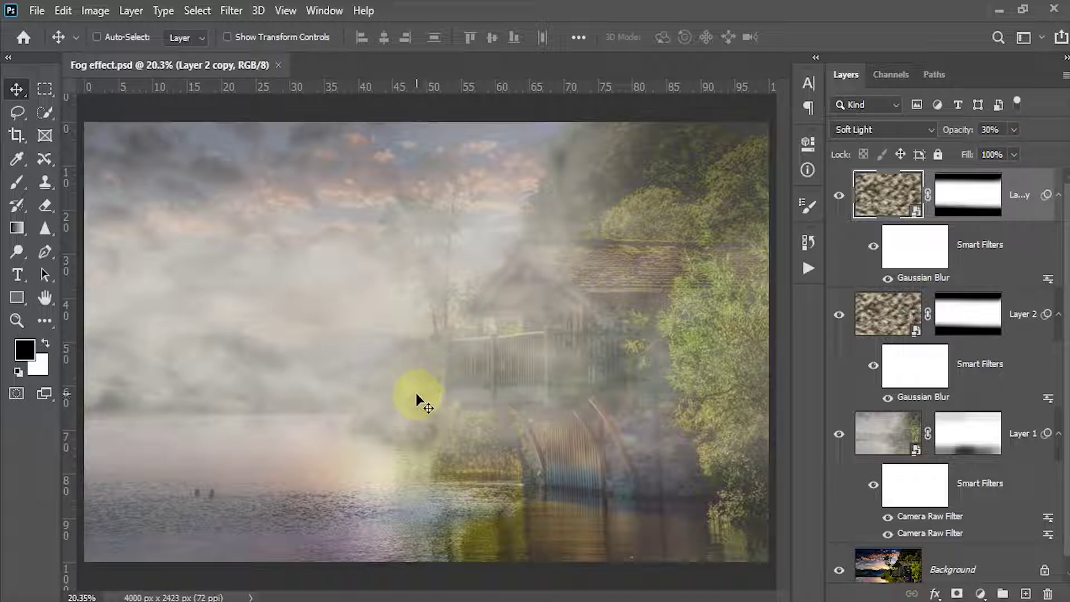
- Move the duplicated clouds layer a short distance straight down with the Move tool
left_click(20, 89)
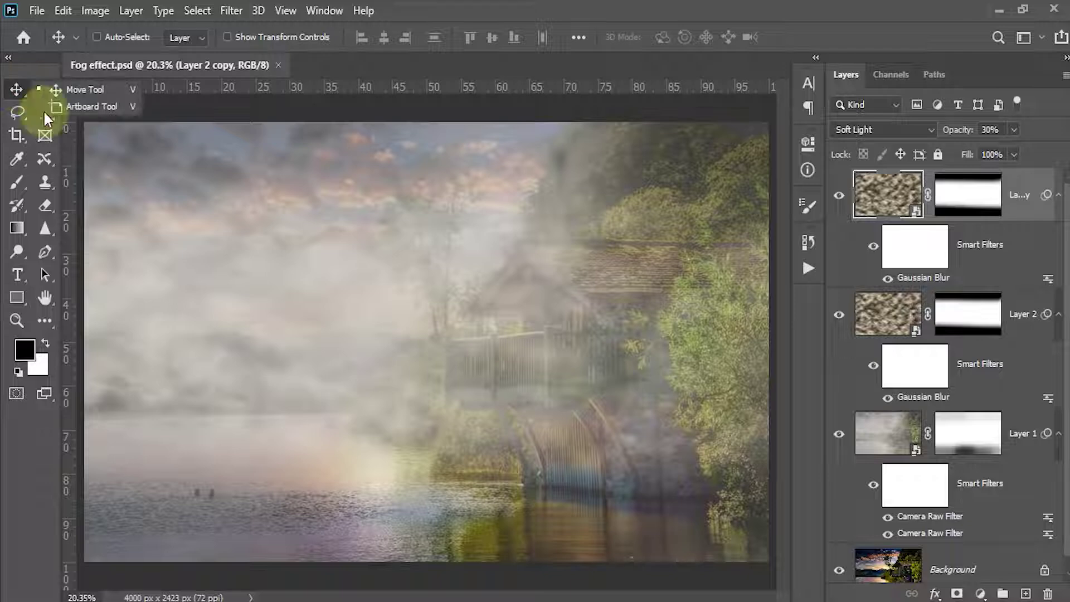
left_click(888, 212)
left_click_drag(418, 363, 415, 426)
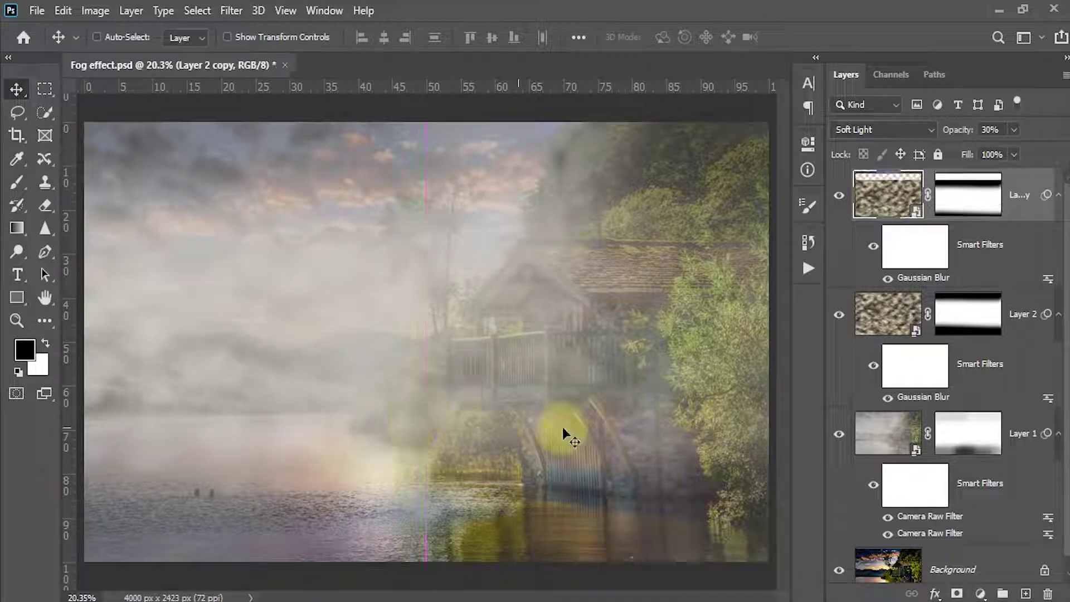